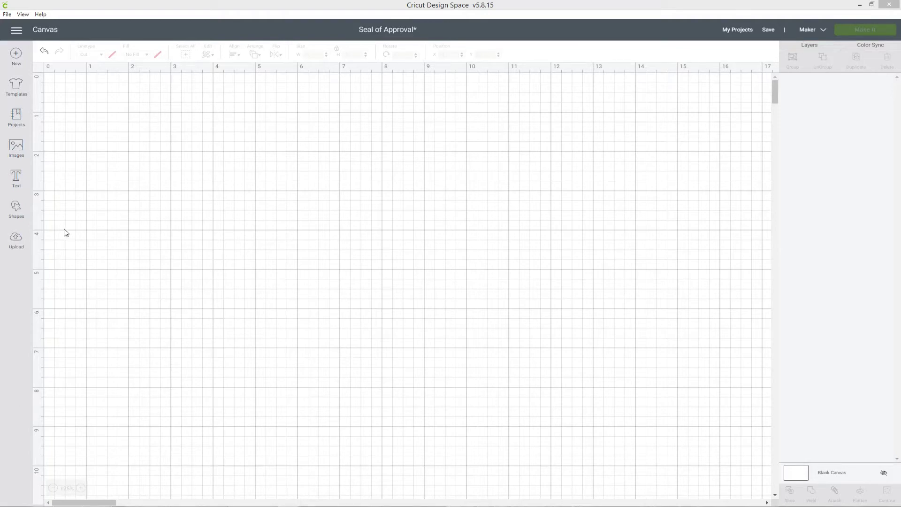
Add a heart shape to the canvas and move it slightly higher
{"action": "left_click", "coordinate": [17, 210]}
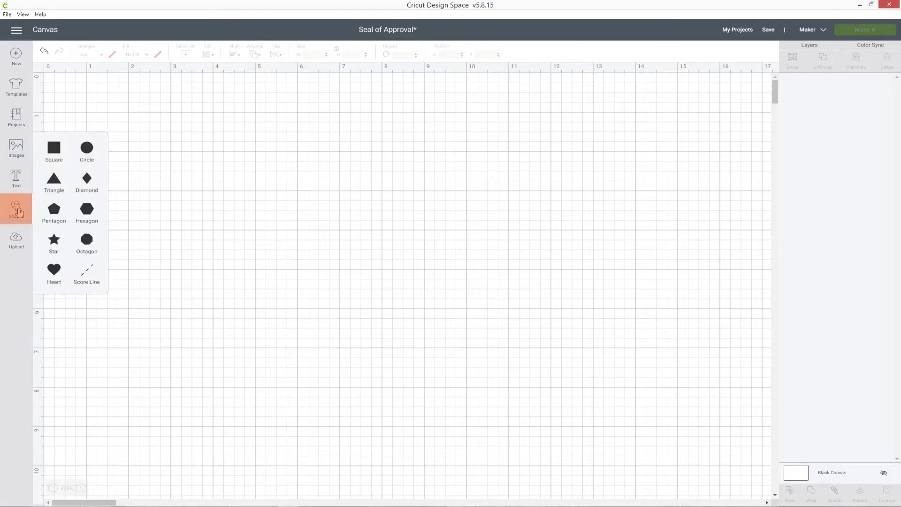
{"action": "left_click", "coordinate": [54, 270]}
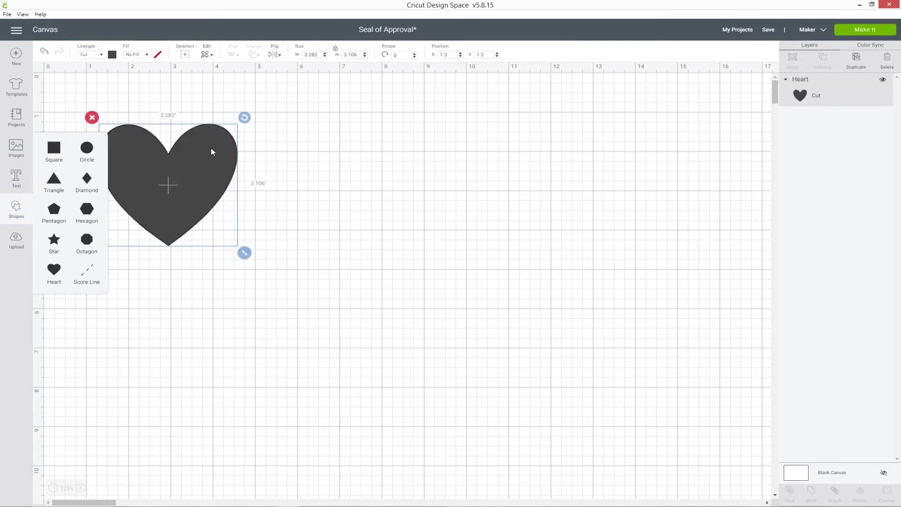
{"action": "mouse_move", "coordinate": [211, 147]}
{"action": "left_mouse_down"}
{"action": "mouse_move", "coordinate": [214, 131]}
{"action": "mouse_move", "coordinate": [238, 132]}
{"action": "mouse_move", "coordinate": [212, 133]}
{"action": "left_mouse_up"}
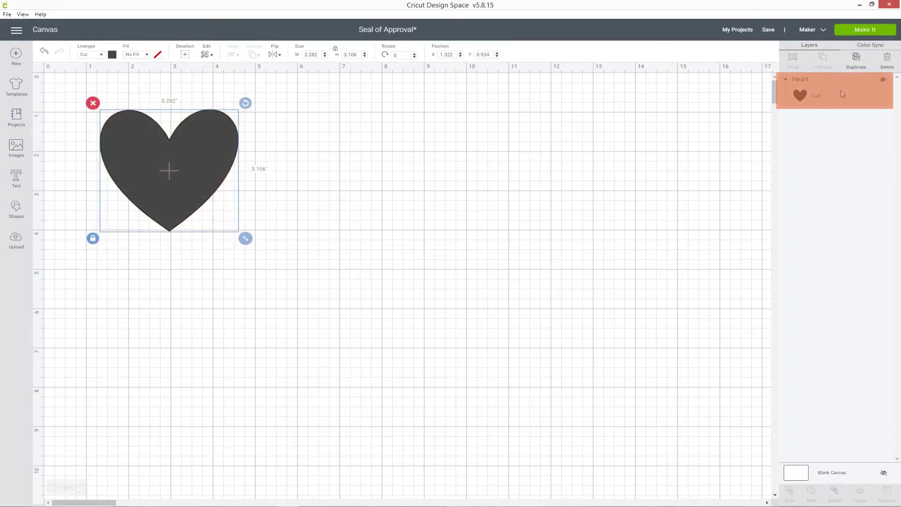
Add a star shape and place it to the right of the heart
{"action": "left_click", "coordinate": [21, 212]}
{"action": "left_click", "coordinate": [54, 240]}
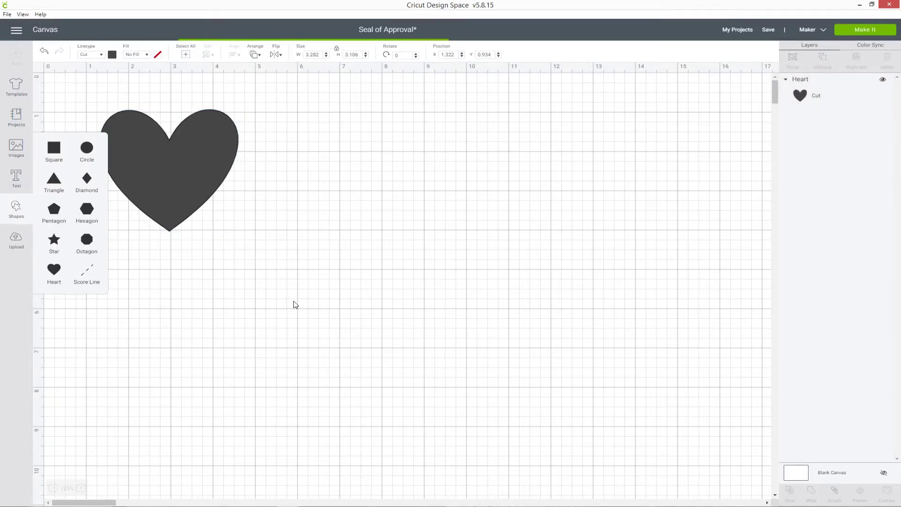
{"action": "left_click_drag", "start_coordinate": [227, 200], "coordinate": [388, 147]}
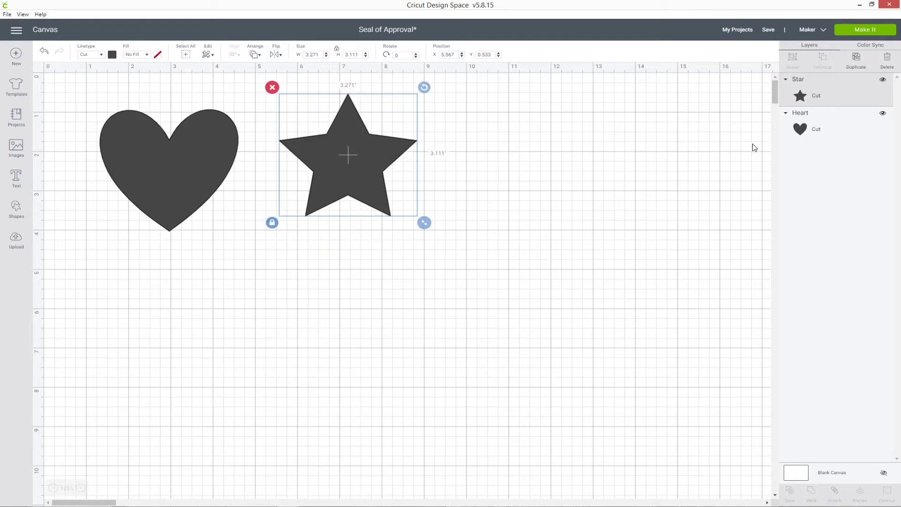
Colour the star yellow and shrink it slightly smaller than the heart
{"action": "left_click", "coordinate": [857, 130]}
{"action": "left_click", "coordinate": [838, 96]}
{"action": "left_click", "coordinate": [190, 163]}
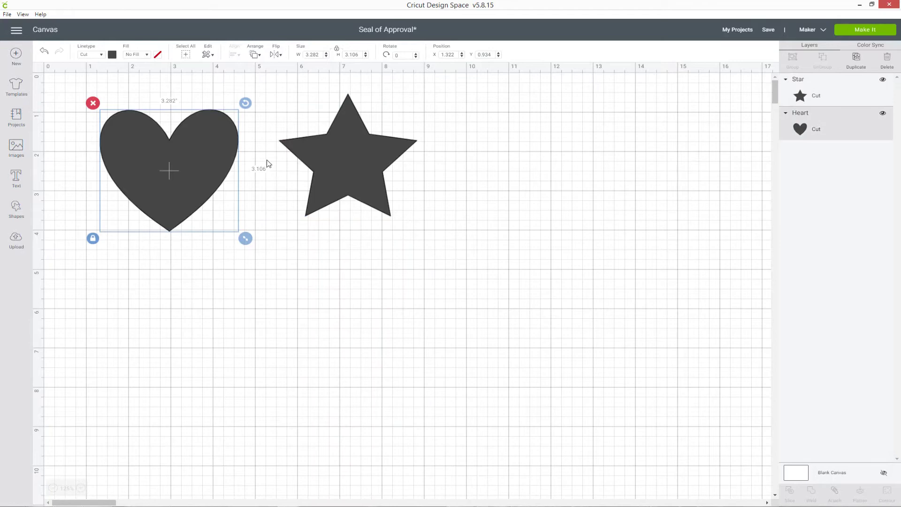
{"action": "left_click", "coordinate": [357, 156]}
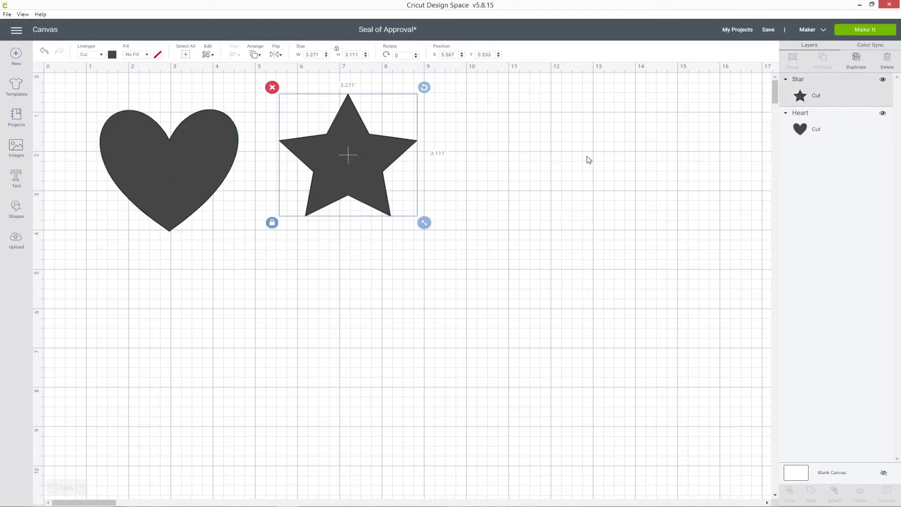
{"action": "left_click", "coordinate": [617, 163]}
{"action": "left_click", "coordinate": [810, 96]}
{"action": "left_click", "coordinate": [113, 55]}
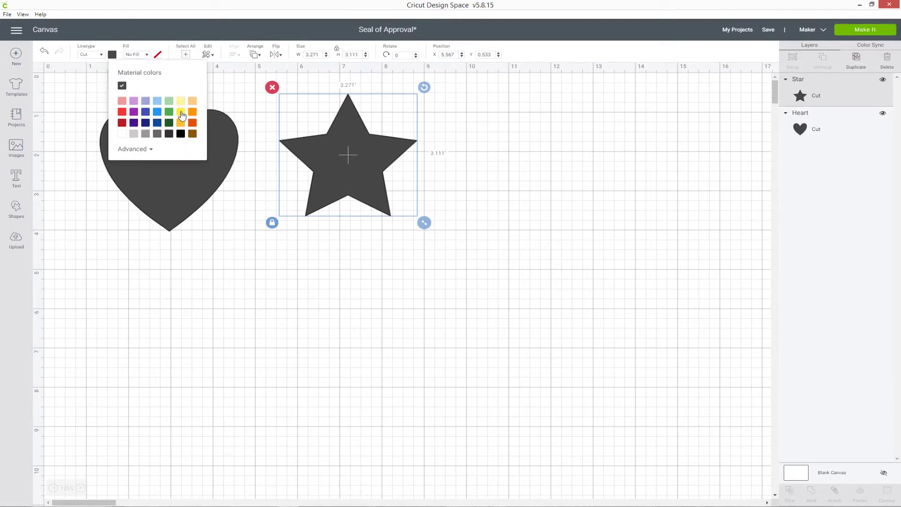
{"action": "left_click", "coordinate": [181, 113]}
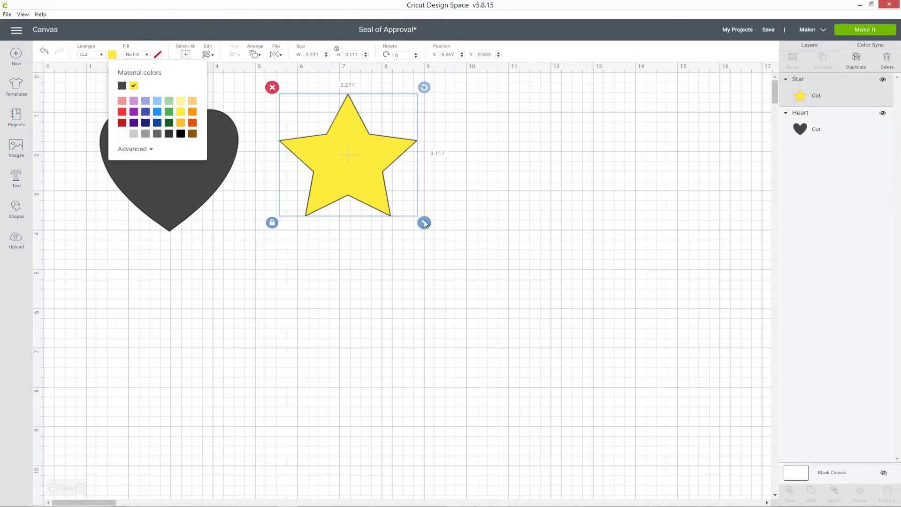
{"action": "left_click_drag", "start_coordinate": [424, 222], "coordinate": [387, 190]}
{"action": "left_click", "coordinate": [508, 197]}
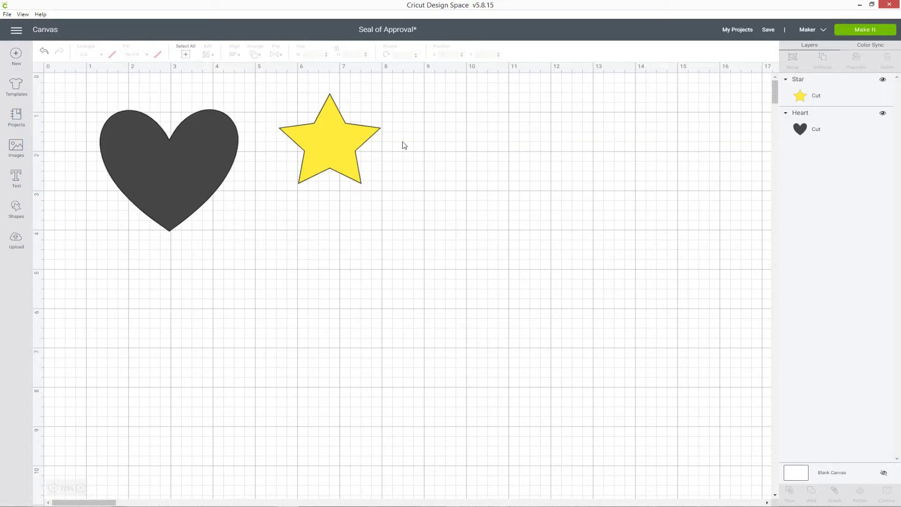
Show the Star layer's context menu with its stacking-order and Image Info options
{"action": "right_click", "coordinate": [348, 136]}
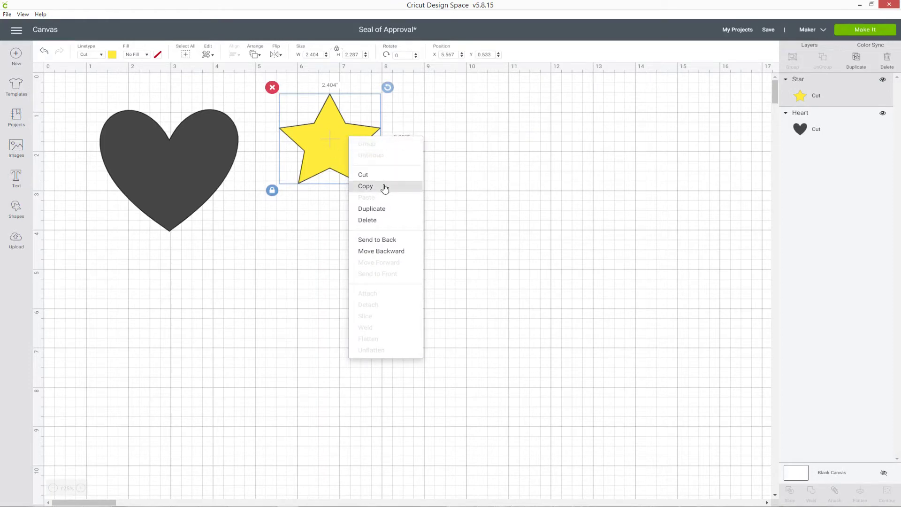
{"action": "left_click", "coordinate": [529, 159]}
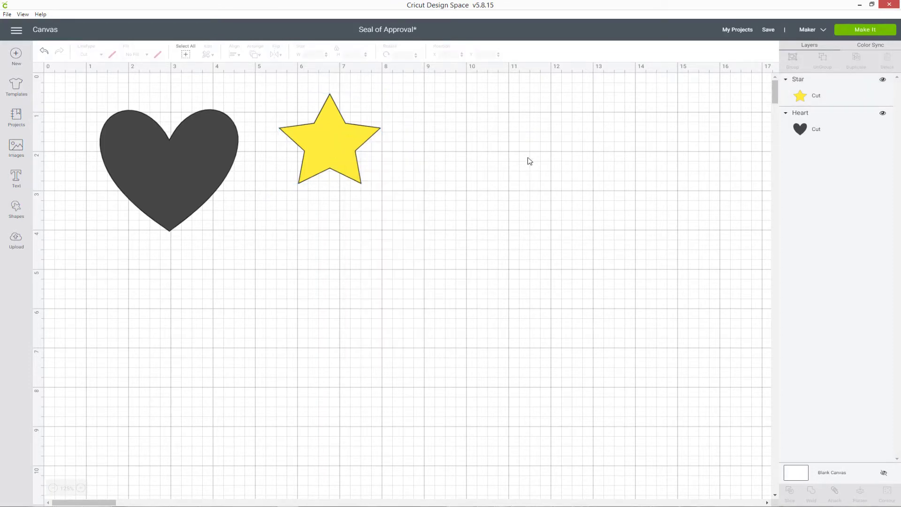
{"action": "right_click", "coordinate": [842, 95]}
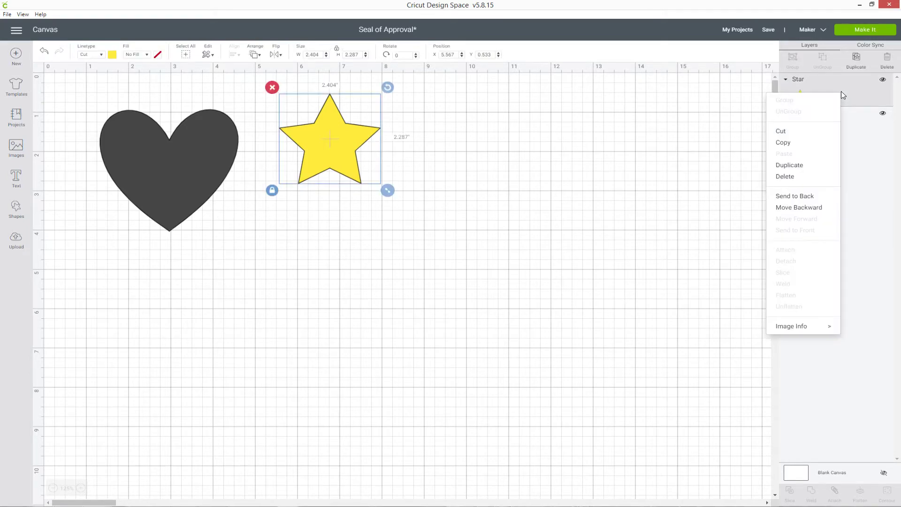
{"action": "left_click", "coordinate": [855, 92]}
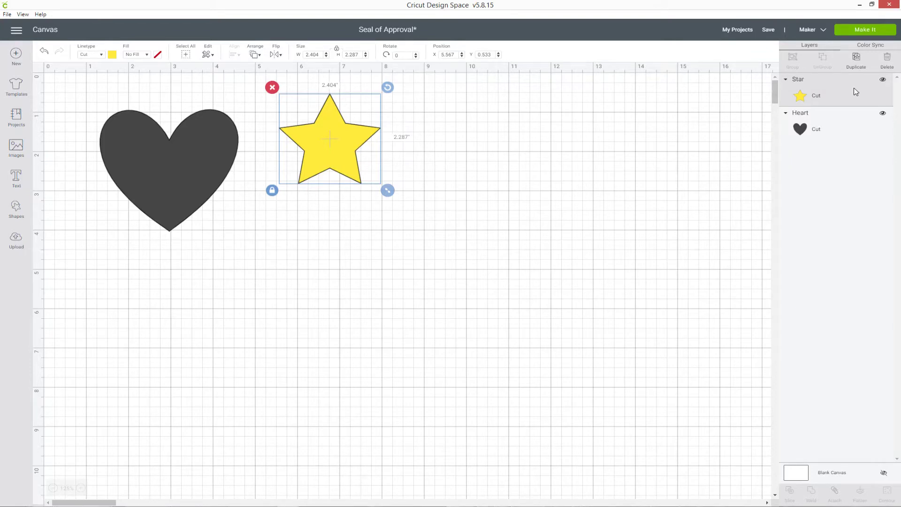
{"action": "right_click", "coordinate": [854, 91]}
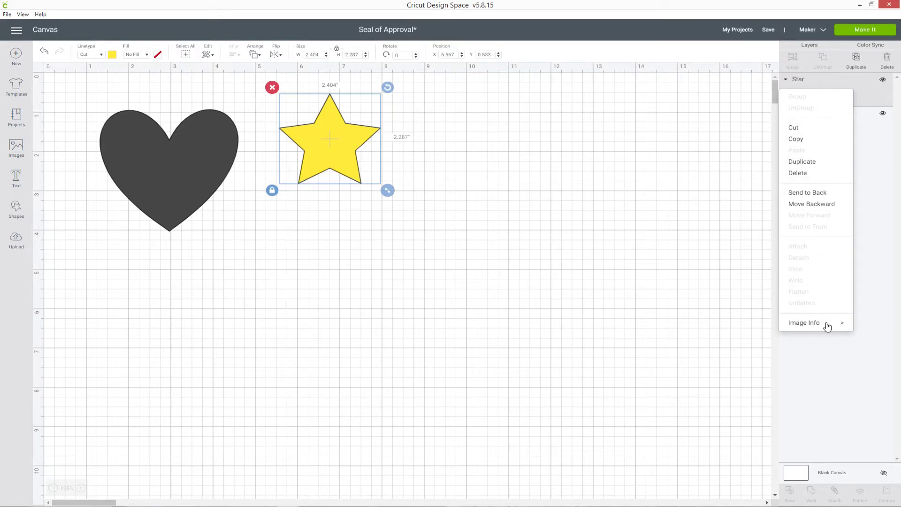
{"action": "mouse_move", "coordinate": [827, 325]}
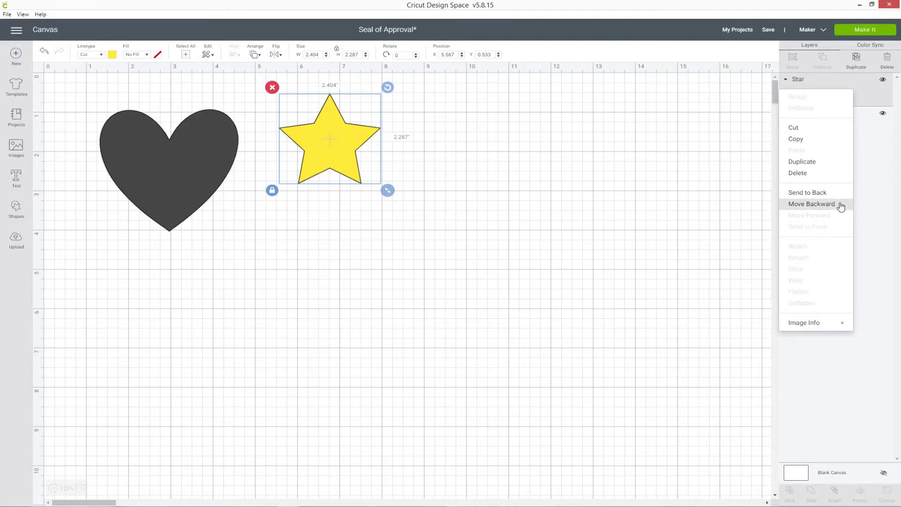
Enlarge the star to 3.082 x 2.931 inches over the heart and send it to back
{"action": "left_click", "coordinate": [710, 209]}
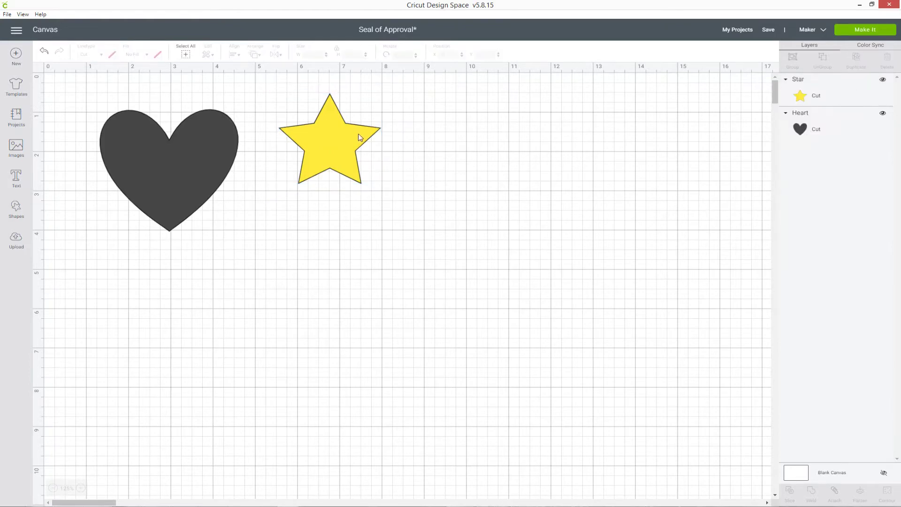
{"action": "left_click_drag", "start_coordinate": [337, 143], "coordinate": [197, 161]}
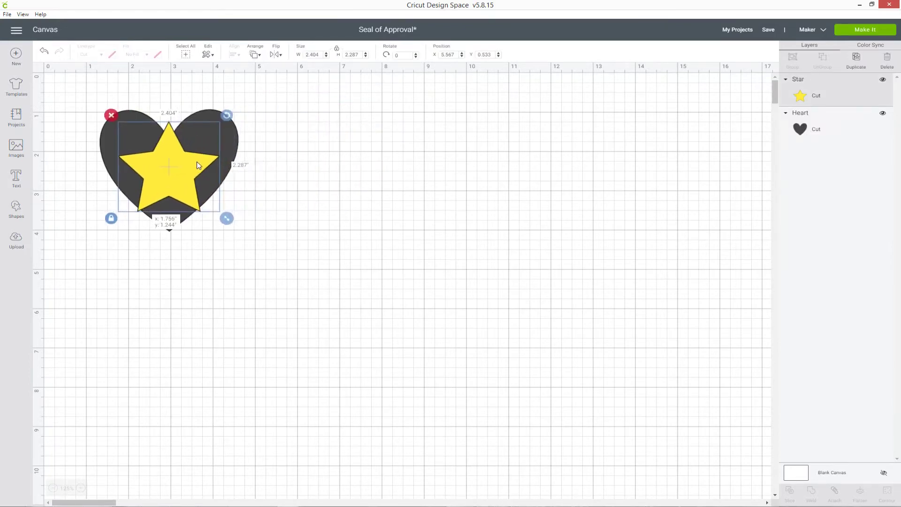
{"action": "left_click_drag", "start_coordinate": [226, 218], "coordinate": [201, 195]}
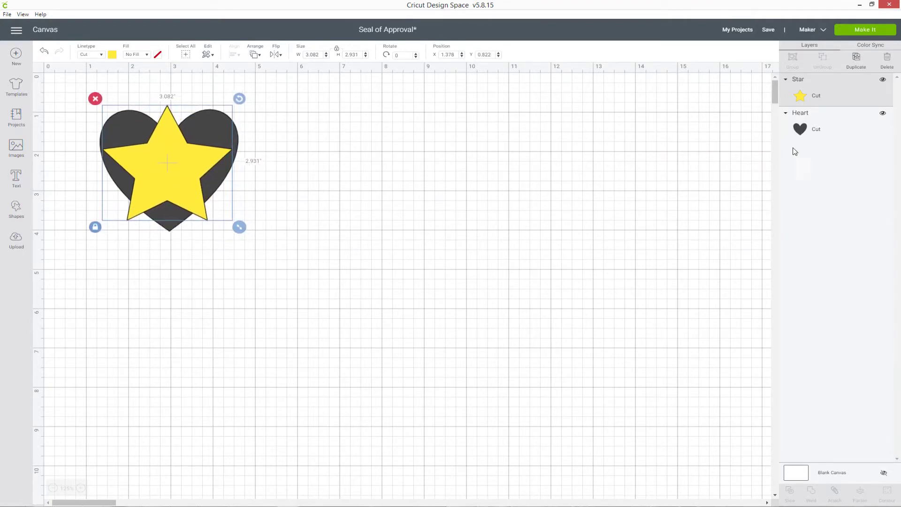
{"action": "right_click", "coordinate": [847, 85]}
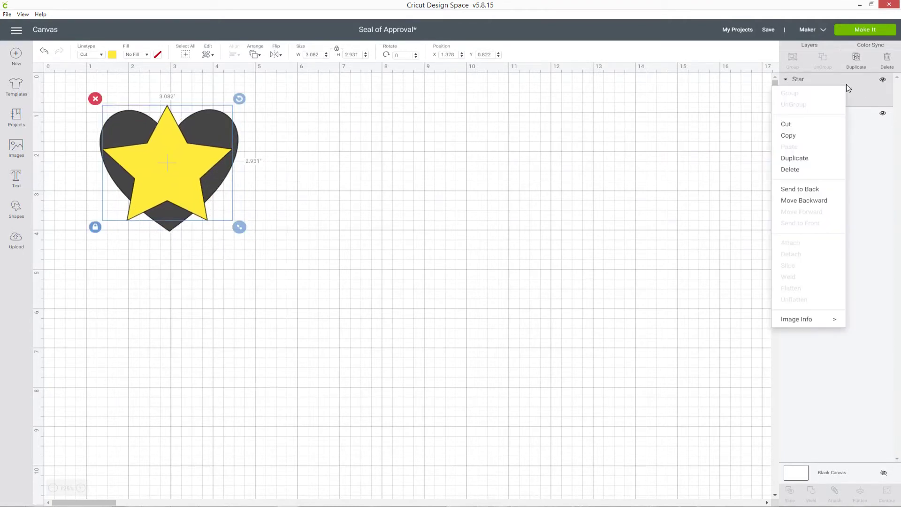
{"action": "left_click", "coordinate": [829, 190]}
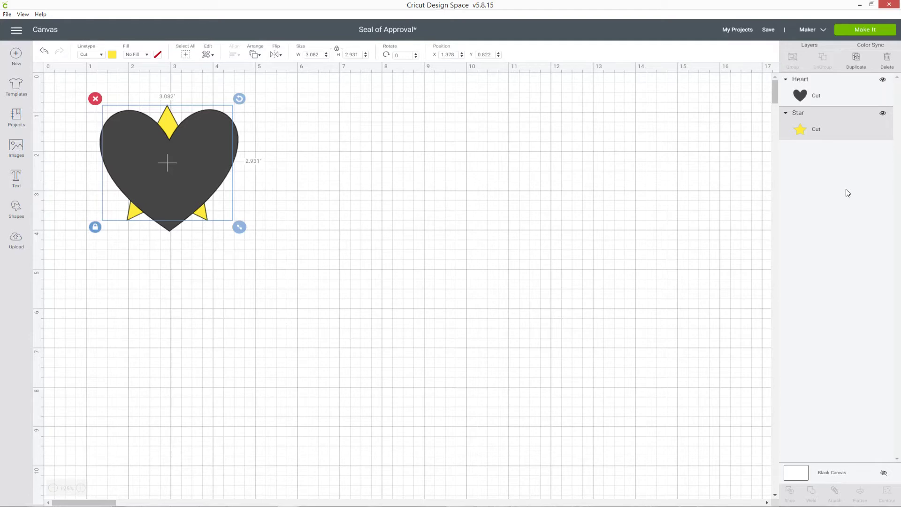
Bring the Star layer to the front so it sits over the heart
{"action": "right_click", "coordinate": [844, 122]}
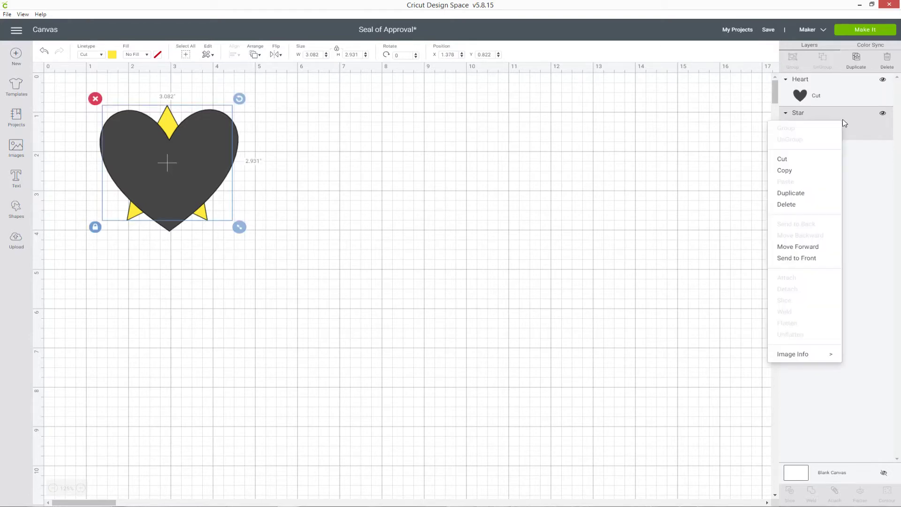
{"action": "left_click", "coordinate": [822, 261]}
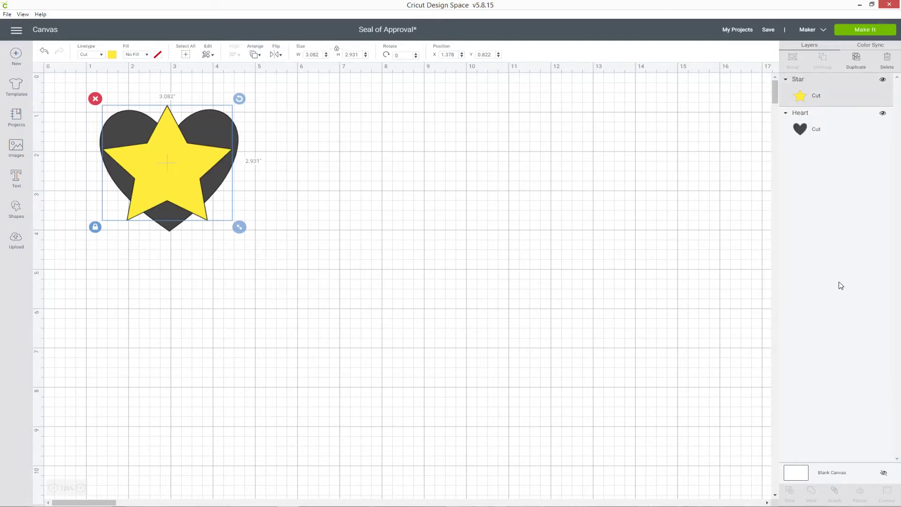
{"action": "left_click", "coordinate": [559, 196]}
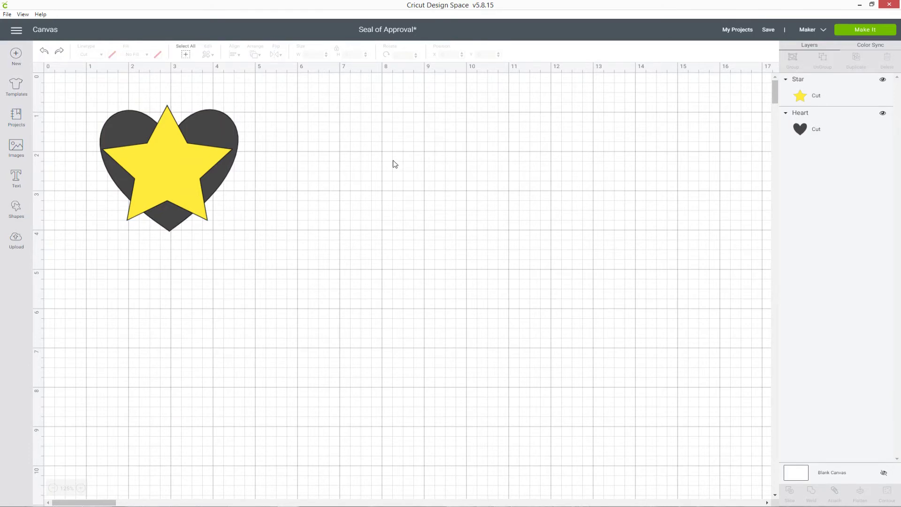
Add the text 'Hello' and move it up beside the star-heart
{"action": "left_click", "coordinate": [16, 178]}
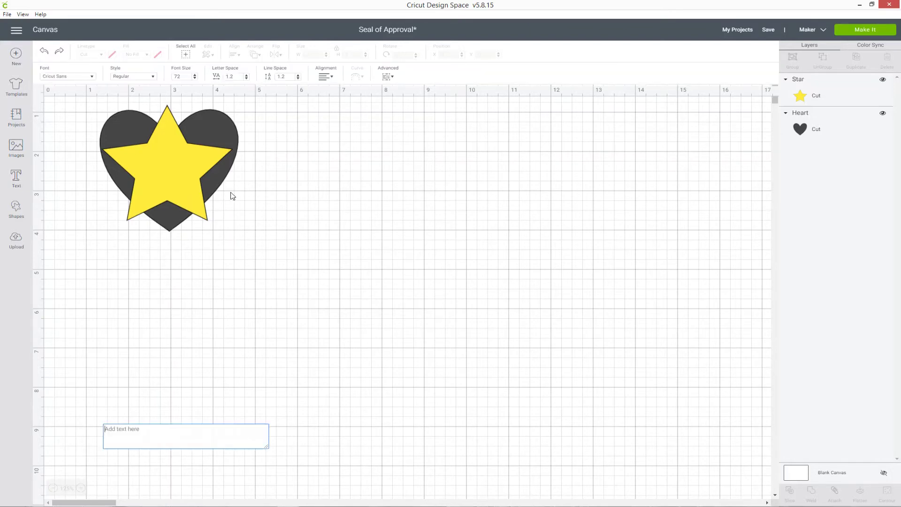
{"action": "type", "text": "Hello"}
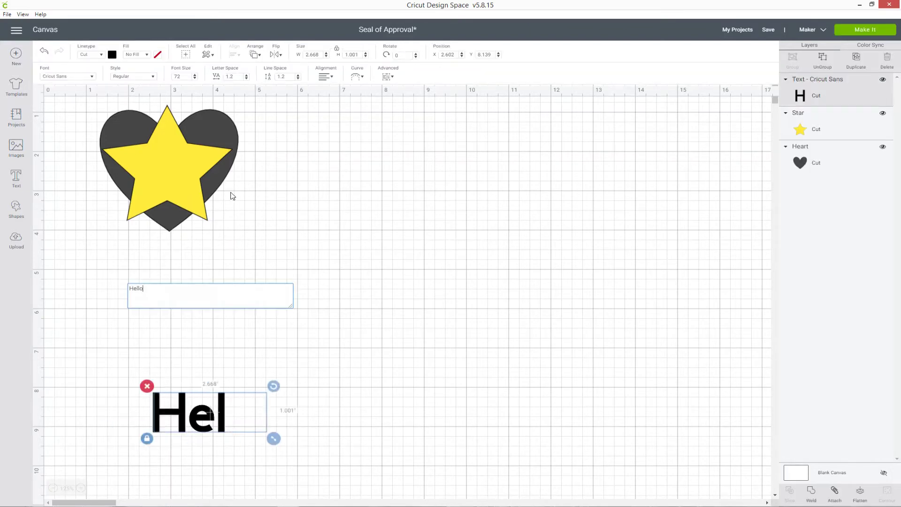
{"action": "left_click", "coordinate": [154, 331]}
{"action": "left_click_drag", "start_coordinate": [241, 412], "coordinate": [369, 147]}
{"action": "left_click", "coordinate": [341, 221]}
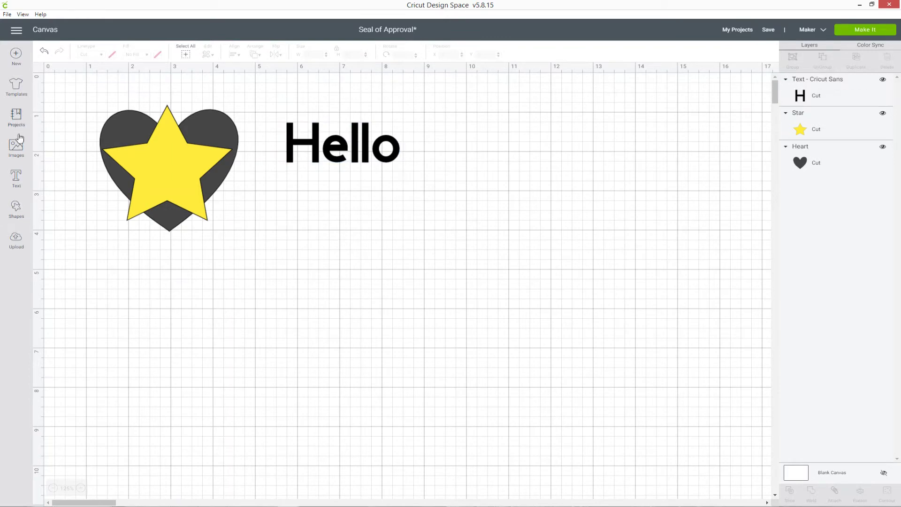
Insert the Paw Print Heart image and position it below Hello
{"action": "left_click", "coordinate": [16, 149]}
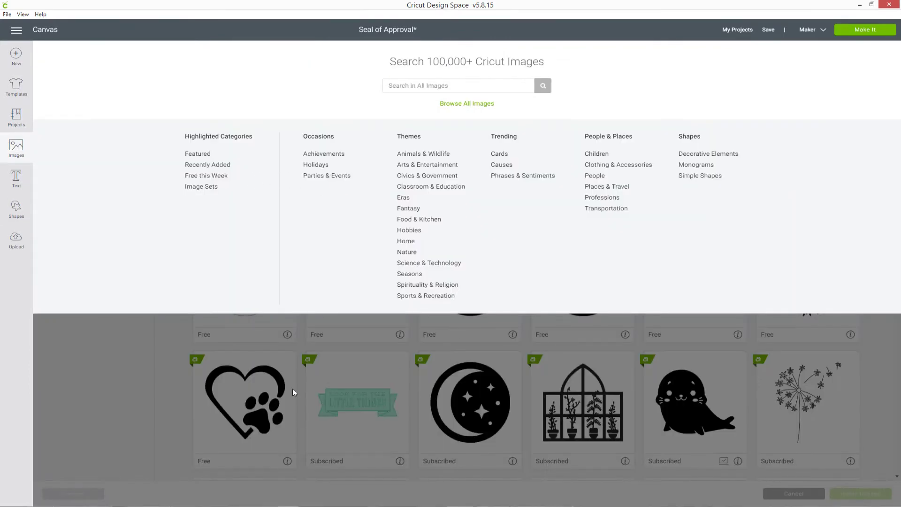
{"action": "left_click", "coordinate": [251, 384]}
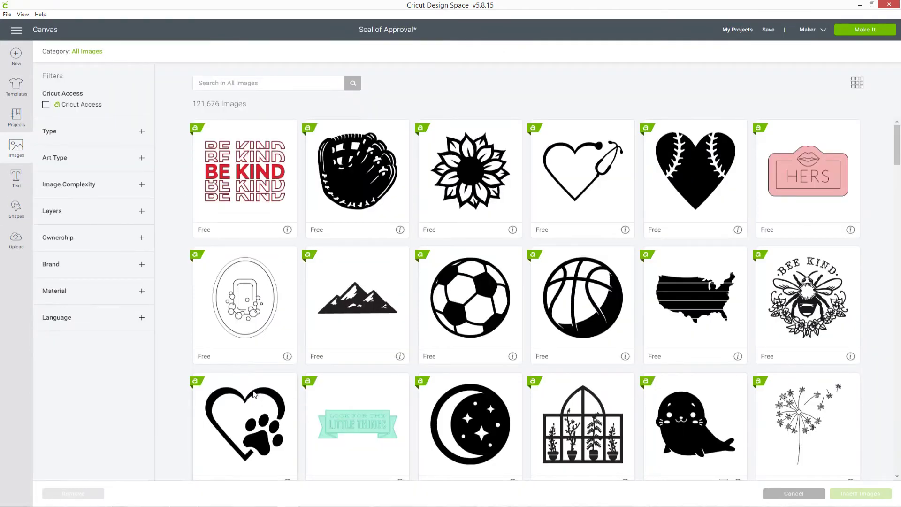
{"action": "left_click", "coordinate": [260, 394]}
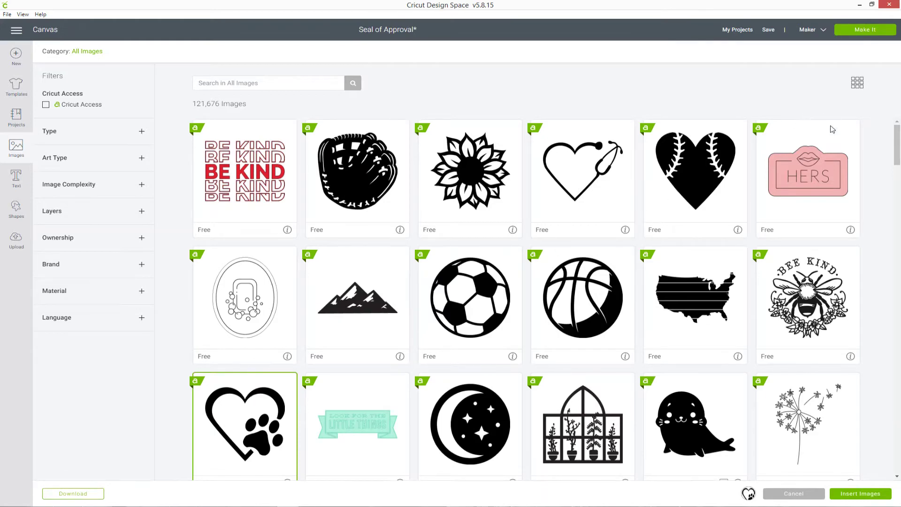
{"action": "left_click", "coordinate": [858, 493]}
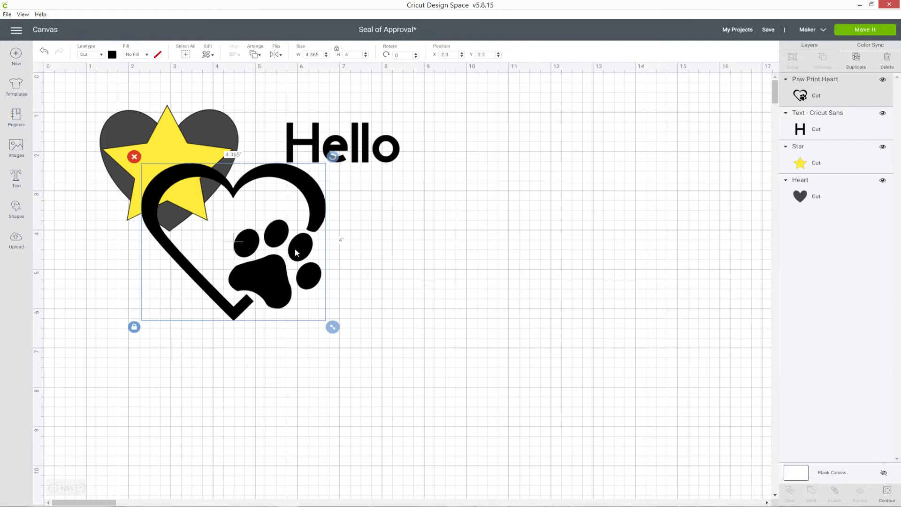
{"action": "left_click_drag", "start_coordinate": [360, 266], "coordinate": [460, 283]}
{"action": "left_click", "coordinate": [496, 267]}
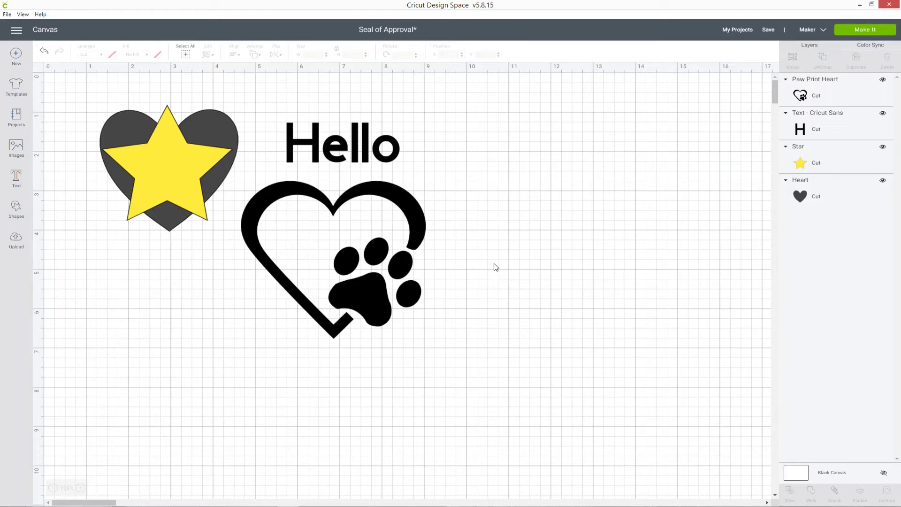
{"action": "left_click", "coordinate": [415, 228]}
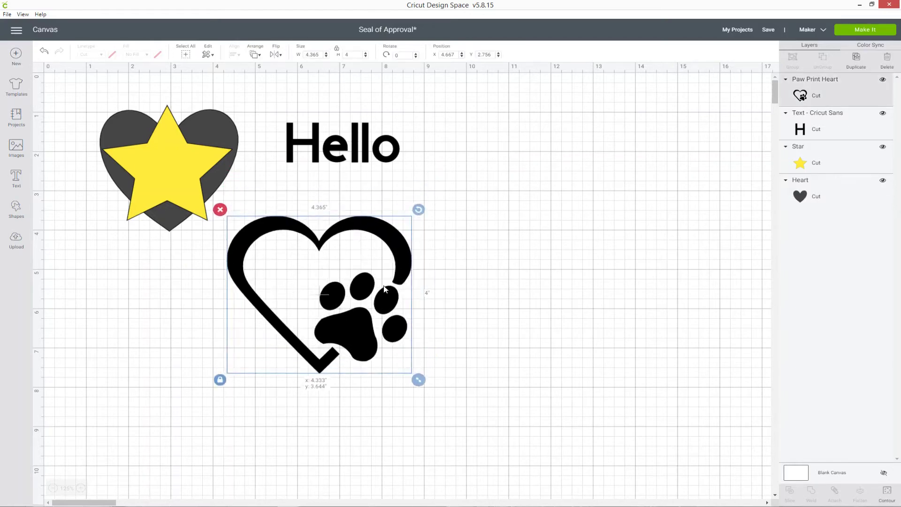
{"action": "left_click_drag", "start_coordinate": [383, 290], "coordinate": [437, 230]}
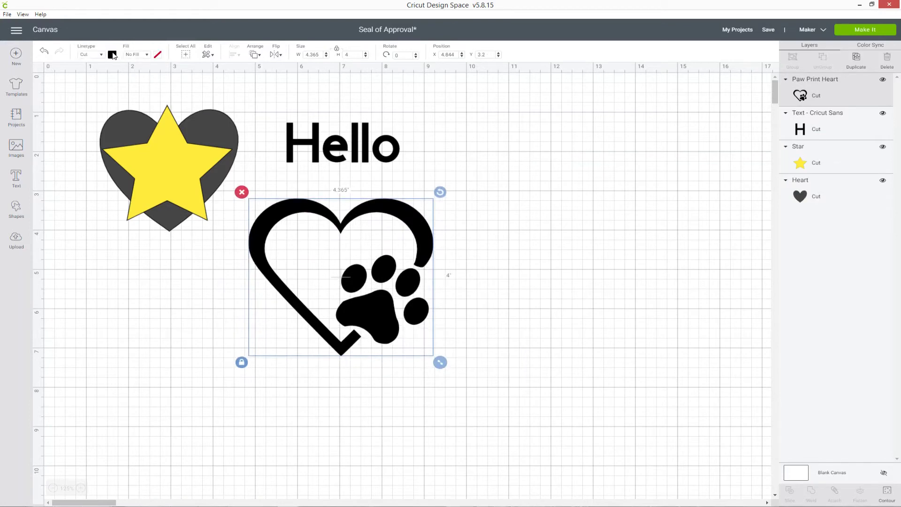
Recolour the Paw Print Heart lavender
{"action": "left_click", "coordinate": [113, 55]}
{"action": "left_click", "coordinate": [145, 100]}
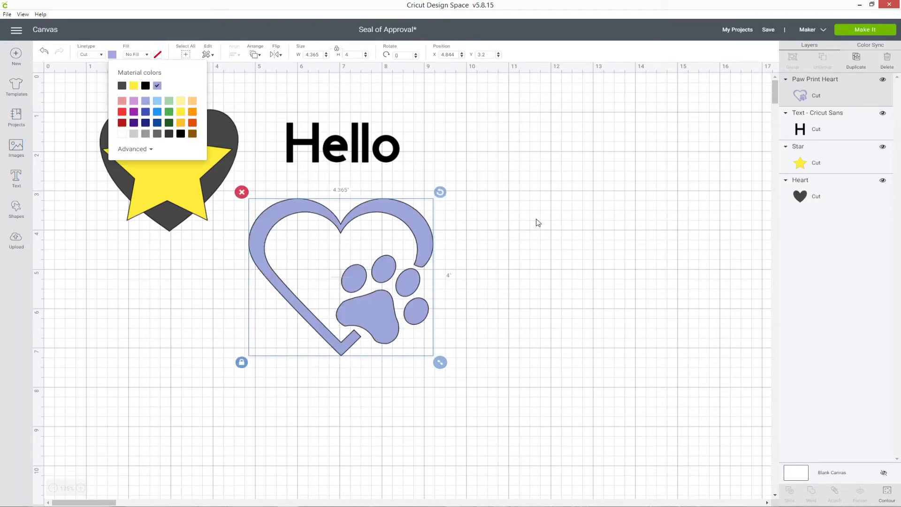
{"action": "left_click", "coordinate": [538, 222]}
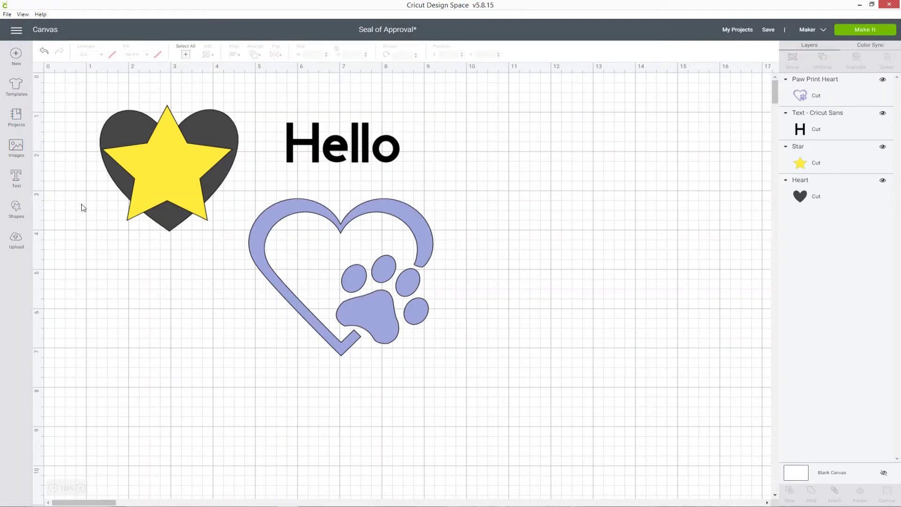
Scroll the image library and select the multicoloured Heart Of Paw Prints image
{"action": "left_click", "coordinate": [16, 147]}
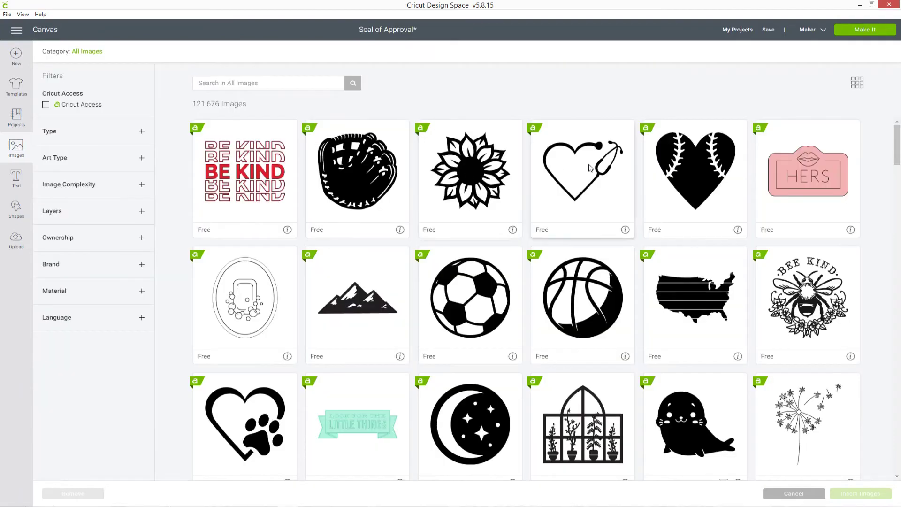
{"action": "scroll", "coordinate": [507, 144], "scroll_direction": "down", "scroll_amount": 9}
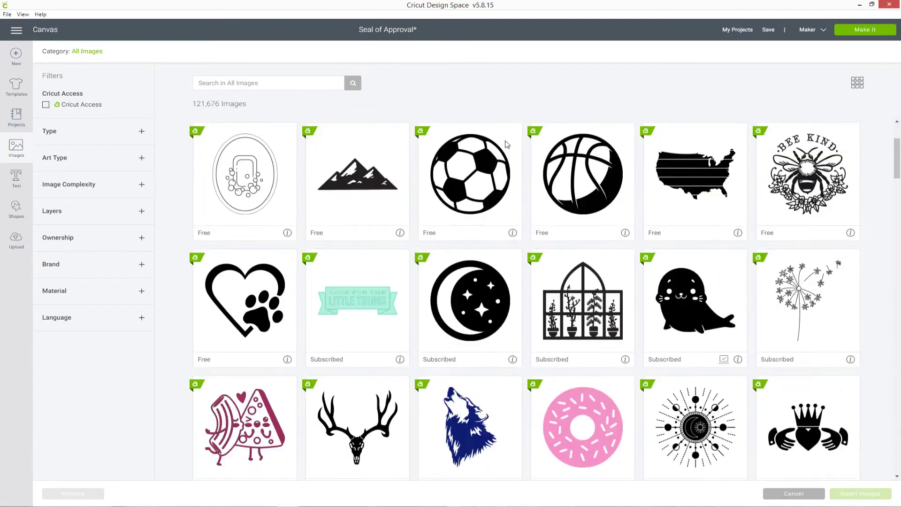
{"action": "scroll", "coordinate": [507, 144], "scroll_direction": "down", "scroll_amount": 8}
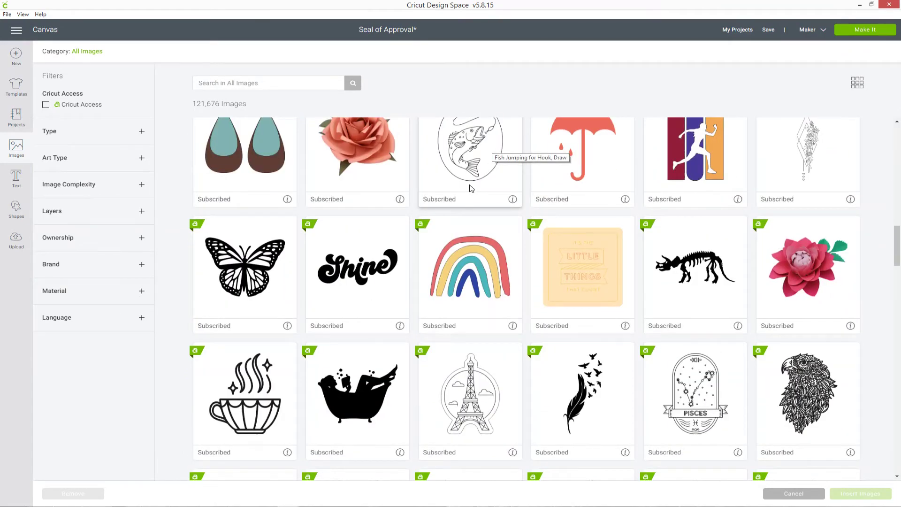
{"action": "scroll", "coordinate": [539, 212], "scroll_direction": "down", "scroll_amount": 5}
{"action": "scroll", "coordinate": [539, 212], "scroll_direction": "down", "scroll_amount": 17}
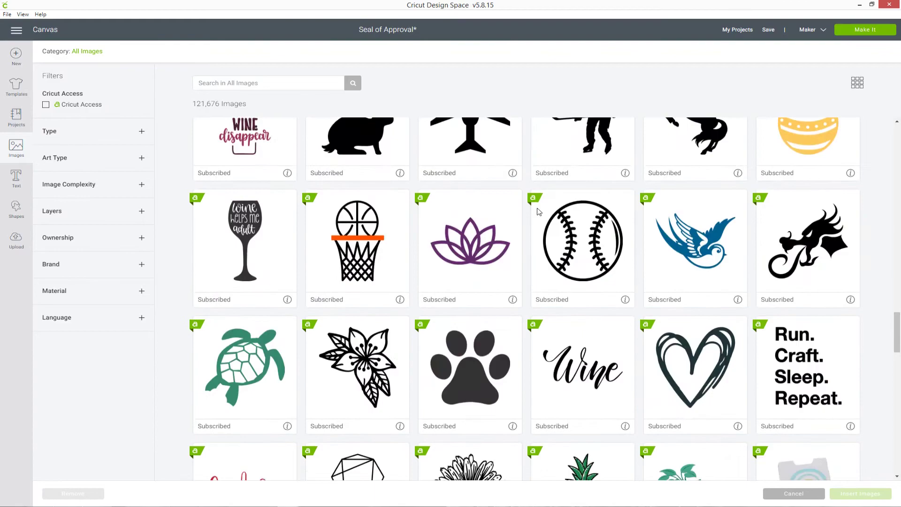
{"action": "scroll", "coordinate": [542, 217], "scroll_direction": "down", "scroll_amount": 13}
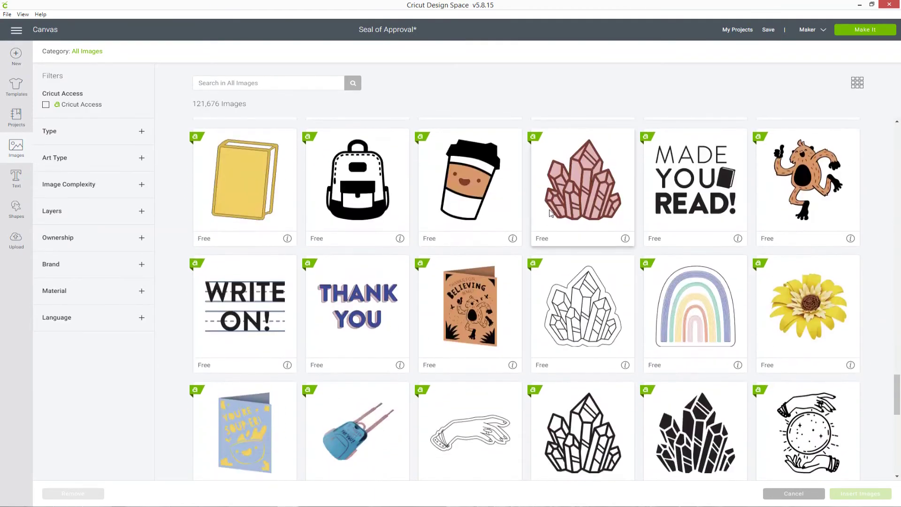
{"action": "scroll", "coordinate": [550, 213], "scroll_direction": "down", "scroll_amount": 14}
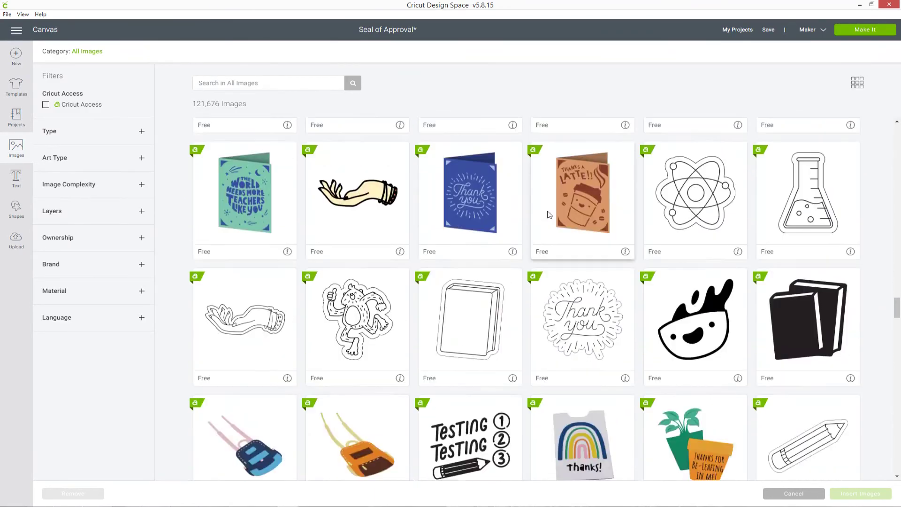
{"action": "scroll", "coordinate": [540, 215], "scroll_direction": "down", "scroll_amount": 7}
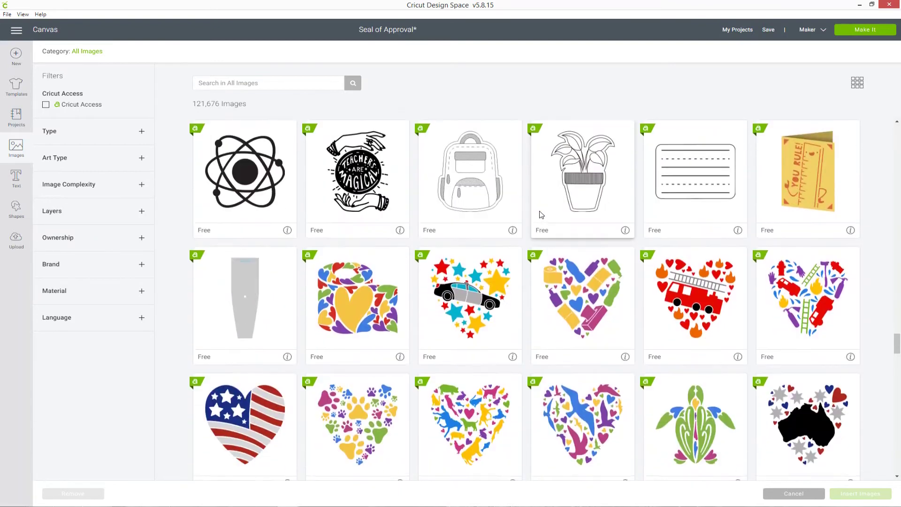
{"action": "scroll", "coordinate": [525, 205], "scroll_direction": "down", "scroll_amount": 2}
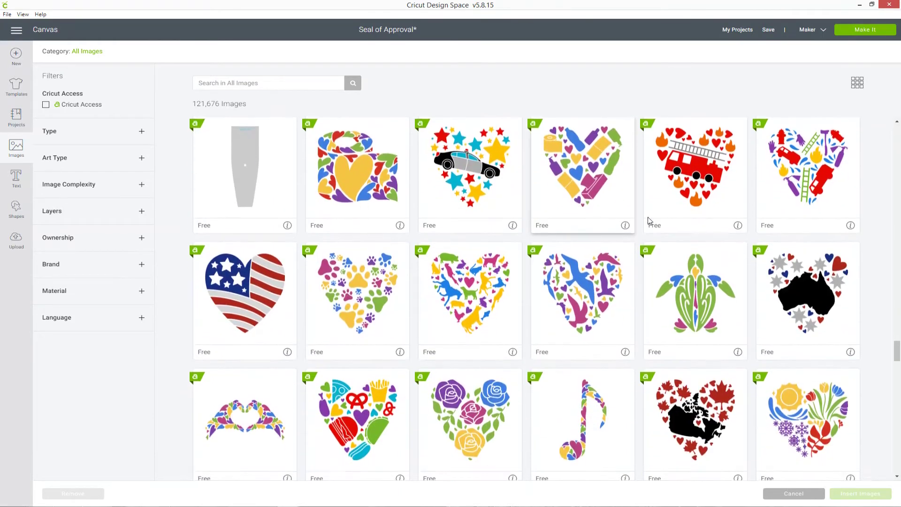
{"action": "left_click", "coordinate": [366, 295]}
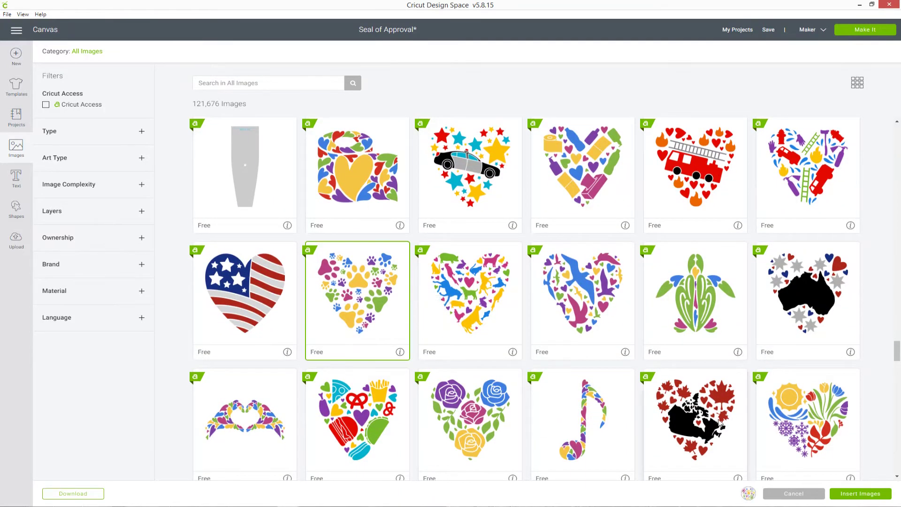
Insert the Heart Of Paw Prints and move it to the right of the lavender heart
{"action": "key", "text": "Return"}
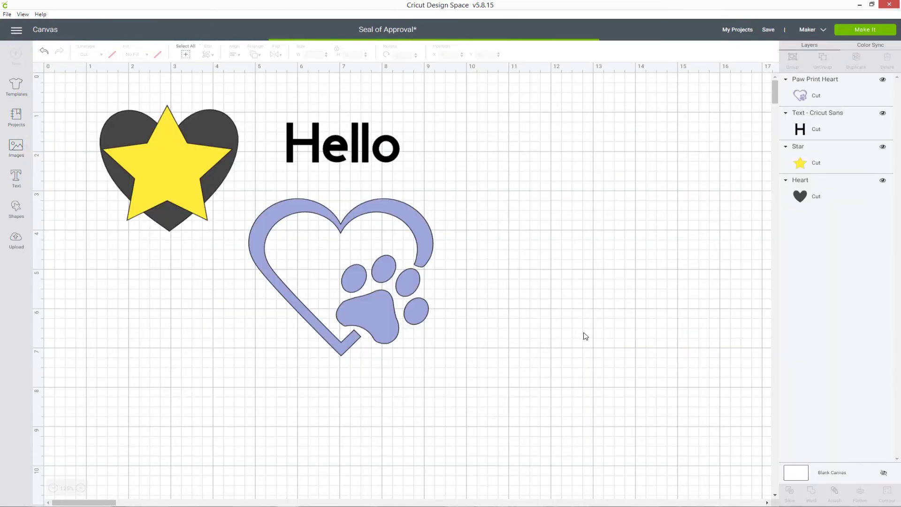
{"action": "left_click_drag", "start_coordinate": [419, 286], "coordinate": [723, 182]}
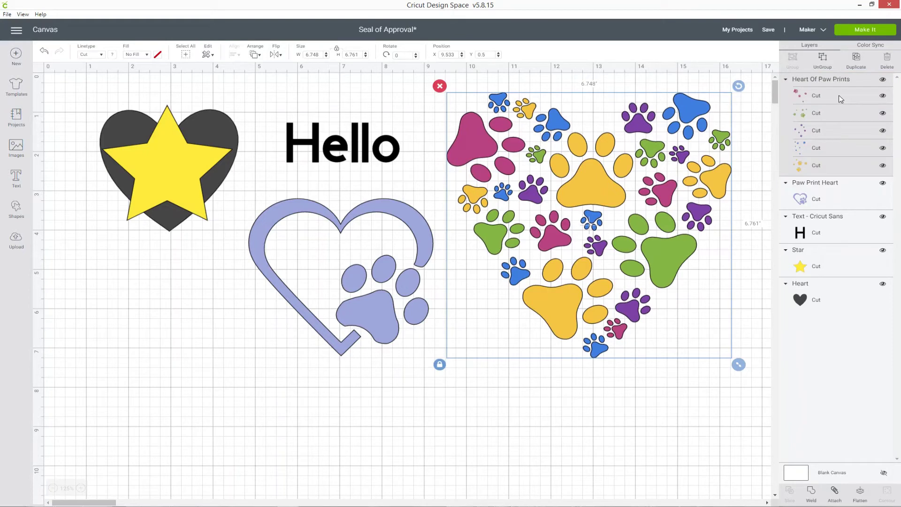
{"action": "left_click", "coordinate": [883, 100]}
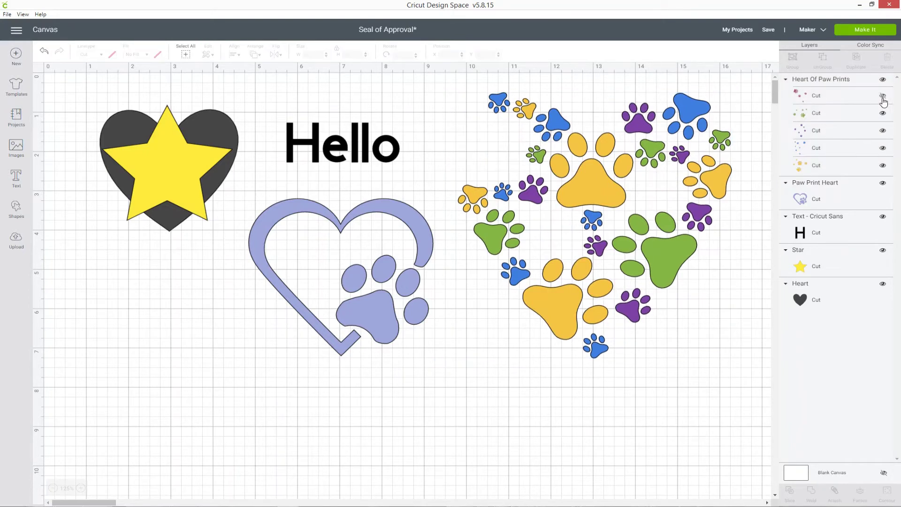
Hide the green and purple paw-print layers, then make all colour layers visible again
{"action": "left_click", "coordinate": [882, 114]}
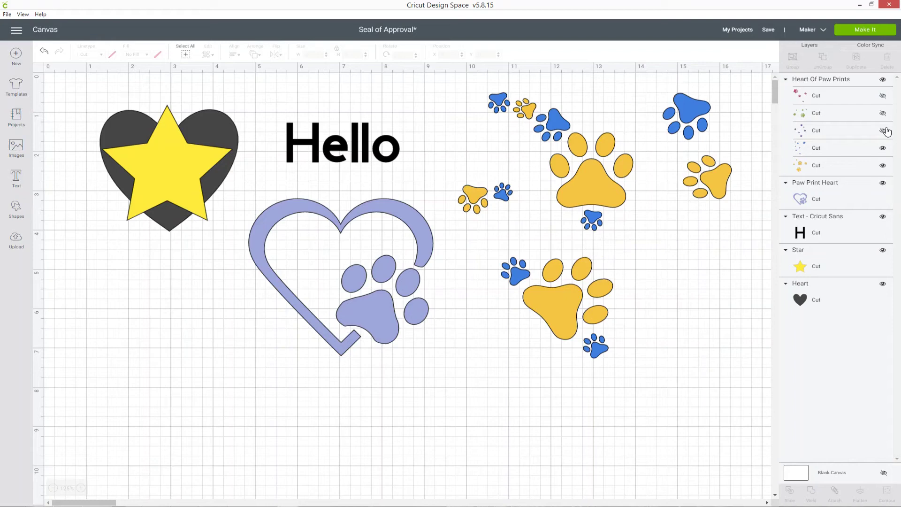
{"action": "left_click", "coordinate": [886, 131]}
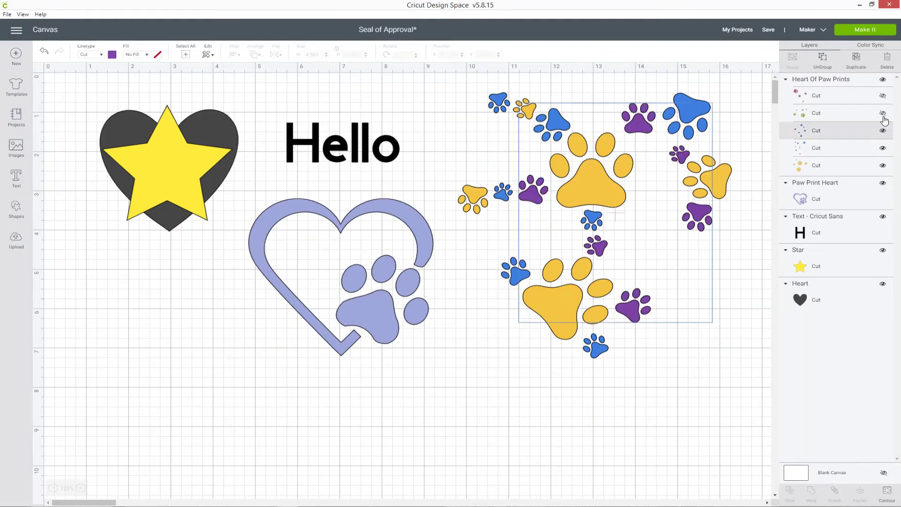
{"action": "left_click", "coordinate": [882, 113]}
{"action": "left_click", "coordinate": [882, 96]}
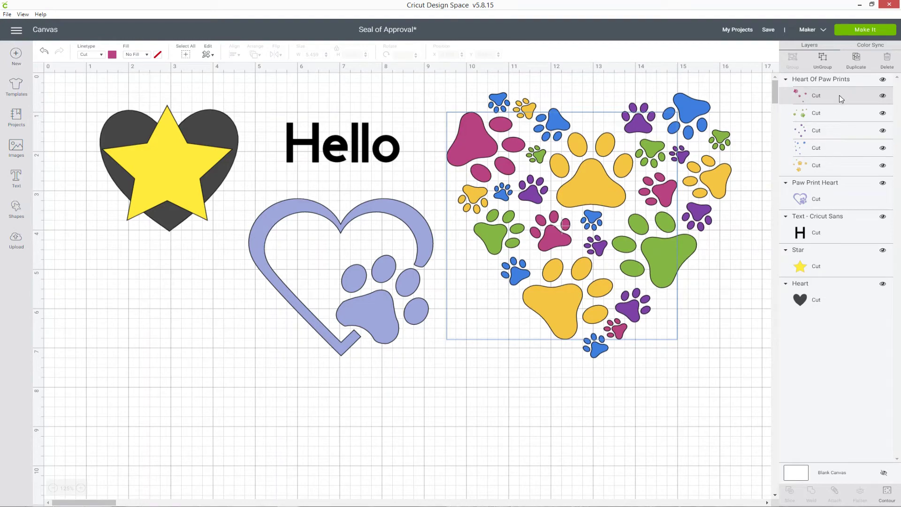
Ungroup the Heart Of Paw Prints, then undo moving its magenta layer
{"action": "left_click_drag", "start_coordinate": [657, 162], "coordinate": [677, 164]}
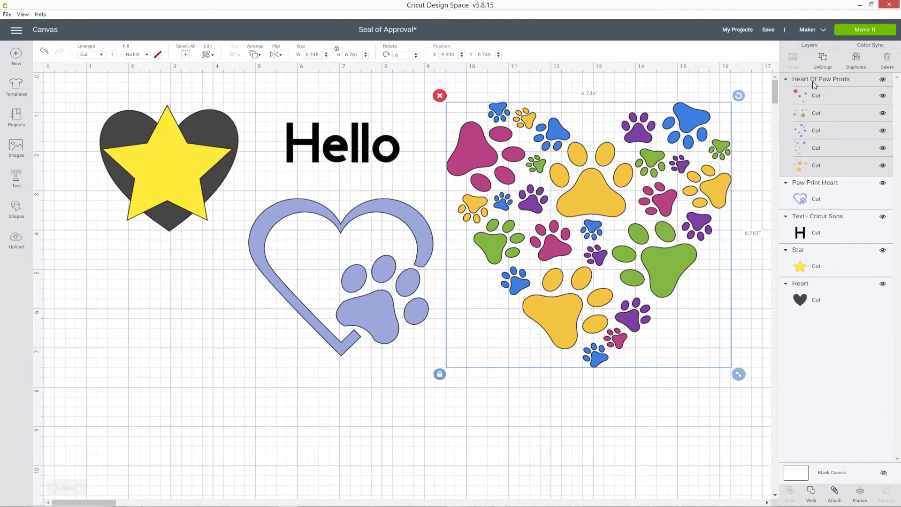
{"action": "left_click_drag", "start_coordinate": [813, 84], "coordinate": [842, 83]}
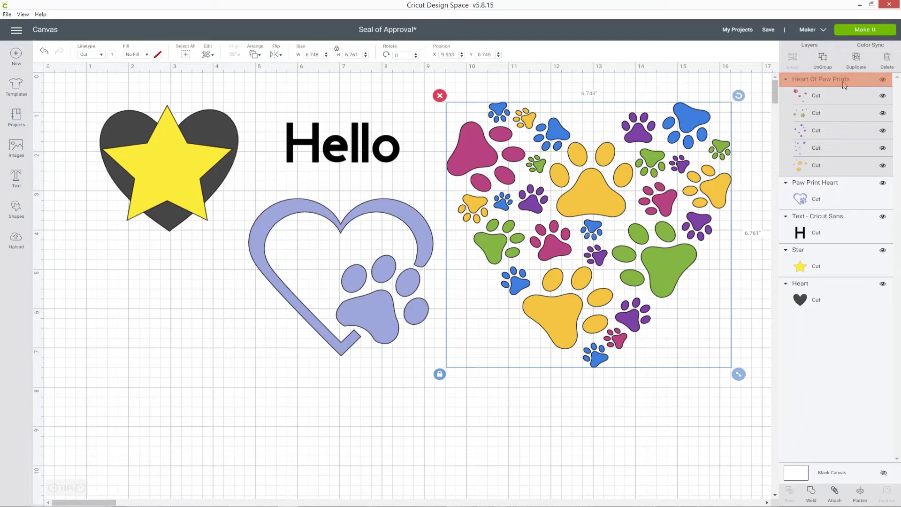
{"action": "left_click", "coordinate": [823, 64]}
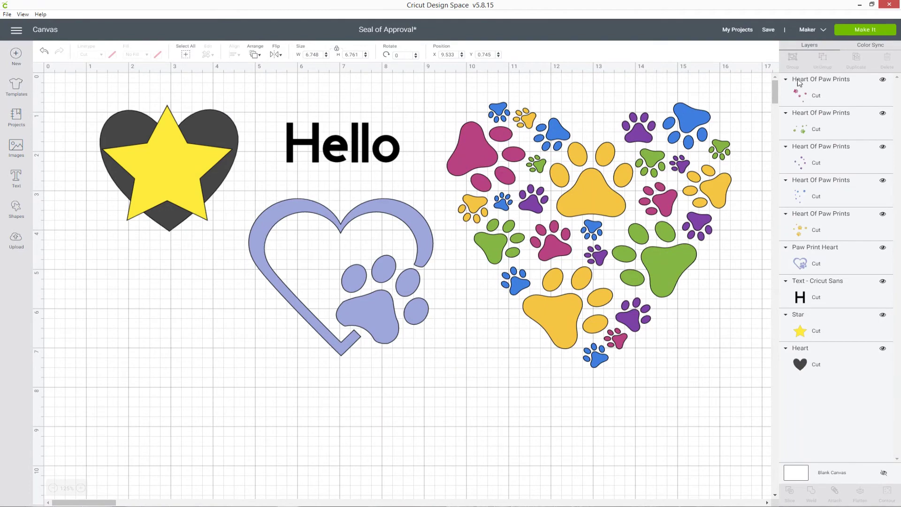
{"action": "left_click", "coordinate": [828, 94]}
{"action": "left_click_drag", "start_coordinate": [683, 168], "coordinate": [567, 201]}
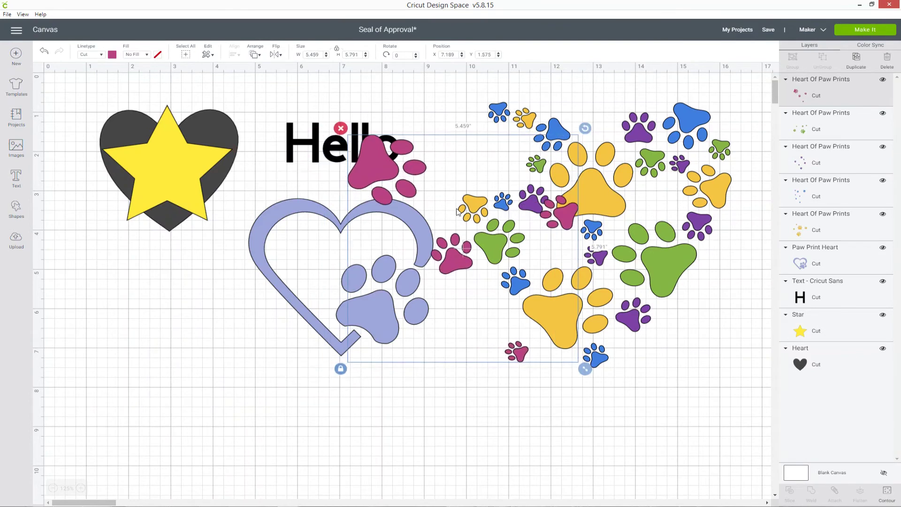
{"action": "left_click", "coordinate": [45, 51]}
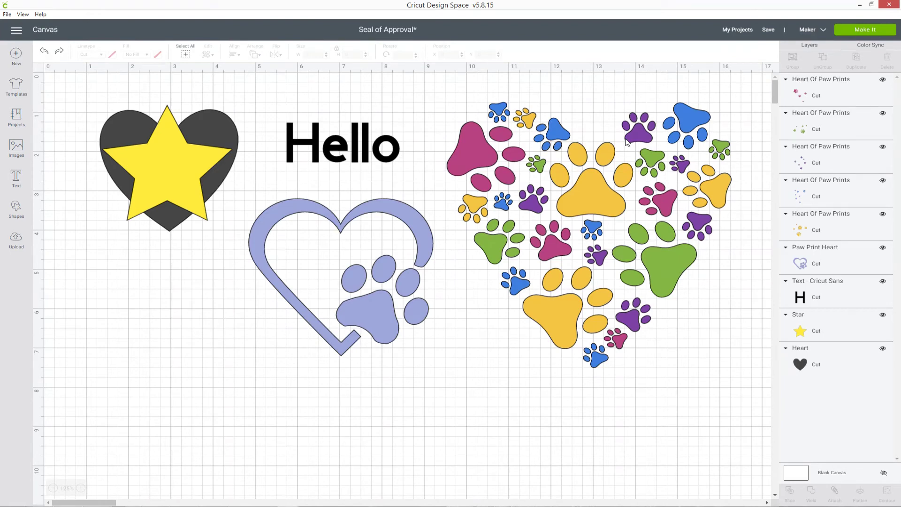
Select all five Heart Of Paw Prints colour layers and group them together
{"action": "left_click", "coordinate": [848, 92]}
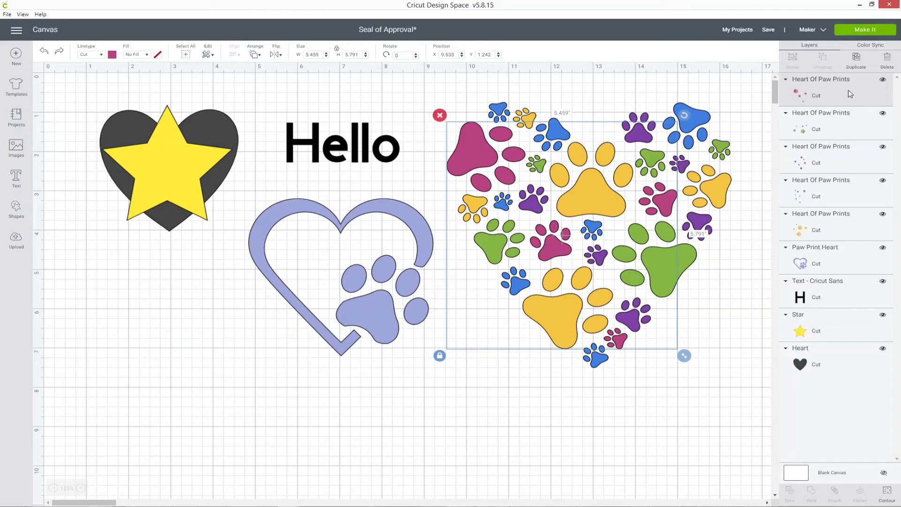
{"action": "left_click", "coordinate": [842, 120], "text": "shift"}
{"action": "left_click", "coordinate": [831, 165], "text": "shift"}
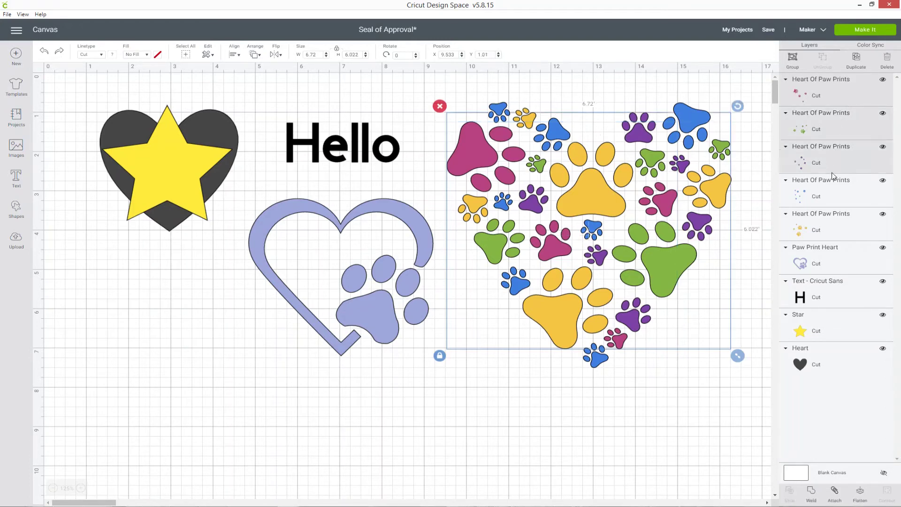
{"action": "left_click", "coordinate": [833, 189], "text": "shift"}
{"action": "left_click", "coordinate": [840, 235], "text": "shift"}
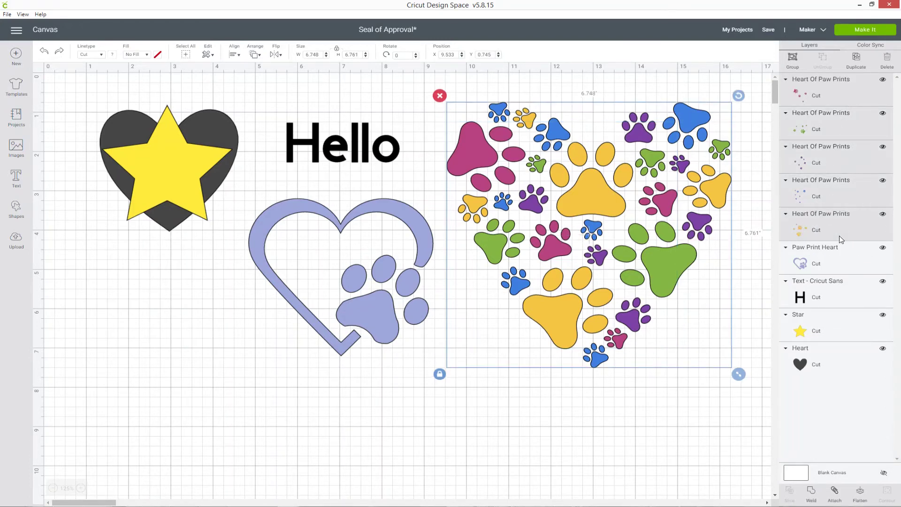
{"action": "left_click", "coordinate": [794, 67]}
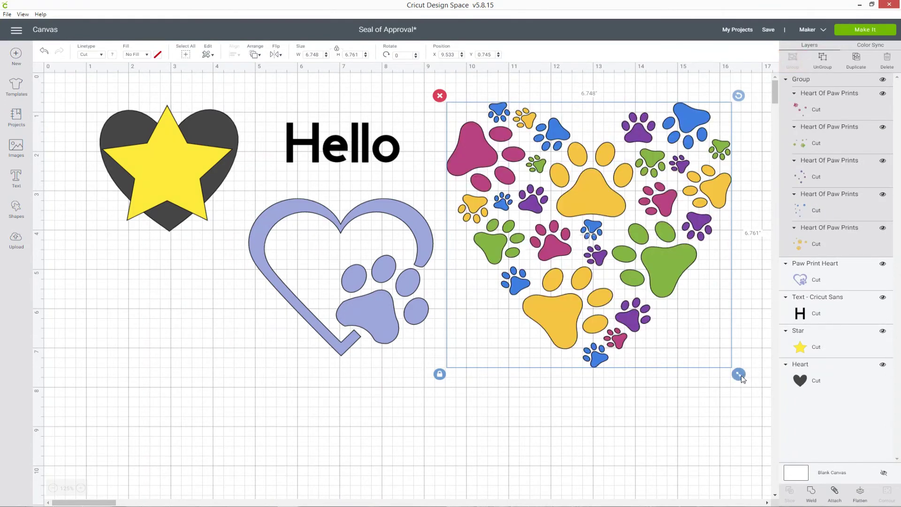
Resize the grouped paw-print heart to 5.75 x 5.761 and place it over the Paw Print Heart
{"action": "left_click_drag", "start_coordinate": [740, 376], "coordinate": [645, 287]}
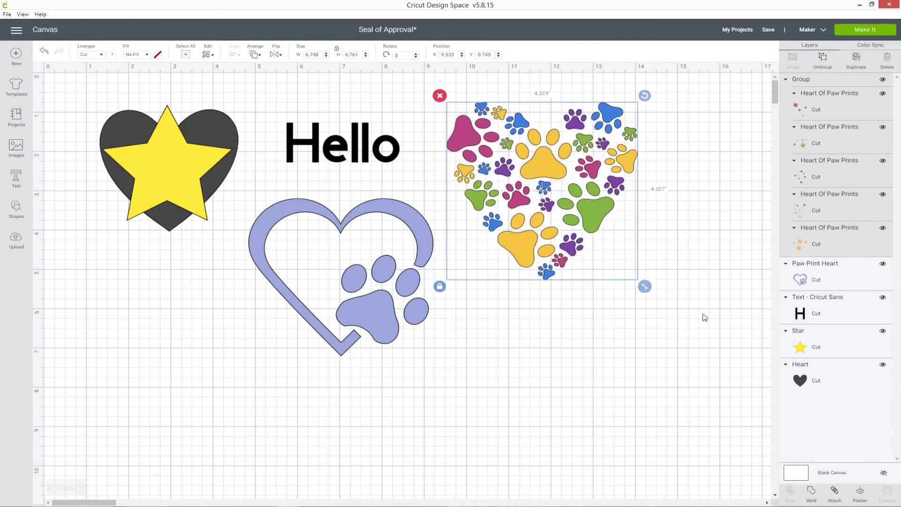
{"action": "left_click_drag", "start_coordinate": [704, 317], "coordinate": [696, 352]}
{"action": "mouse_move", "coordinate": [593, 176]}
{"action": "left_mouse_down"}
{"action": "mouse_move", "coordinate": [458, 177]}
{"action": "mouse_move", "coordinate": [342, 256]}
{"action": "mouse_move", "coordinate": [439, 181]}
{"action": "mouse_move", "coordinate": [577, 169]}
{"action": "mouse_move", "coordinate": [579, 186]}
{"action": "left_mouse_up"}
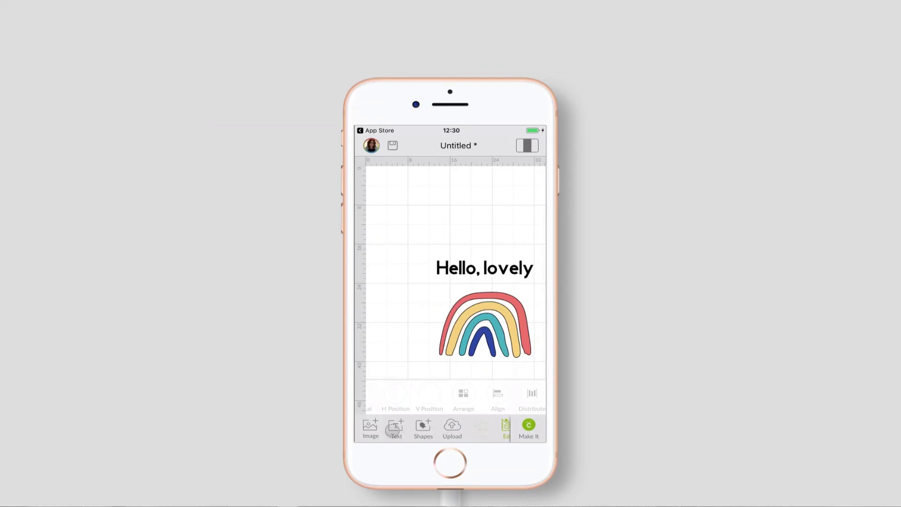
Show the Layers list with the Rainbow group's four cut layers and the text layer
{"action": "scroll", "coordinate": [393, 430], "scroll_direction": "right", "scroll_amount": 3}
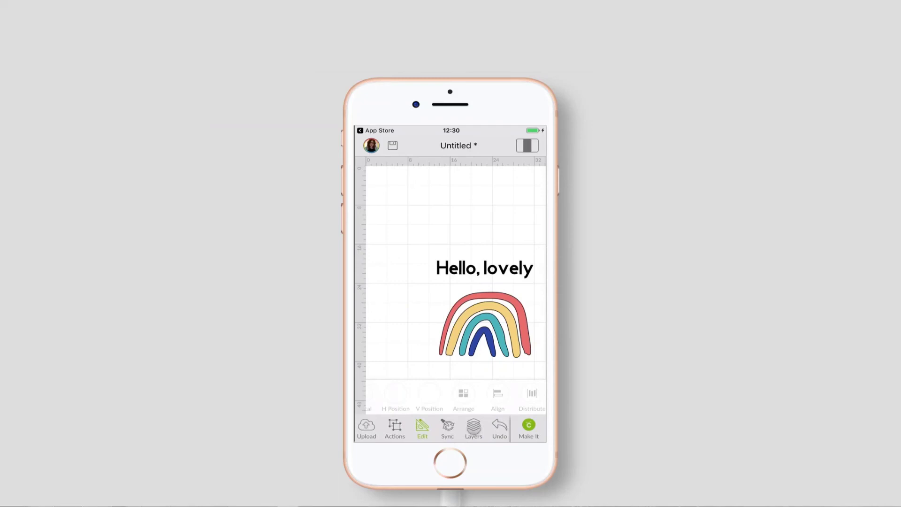
{"action": "left_click", "coordinate": [474, 426]}
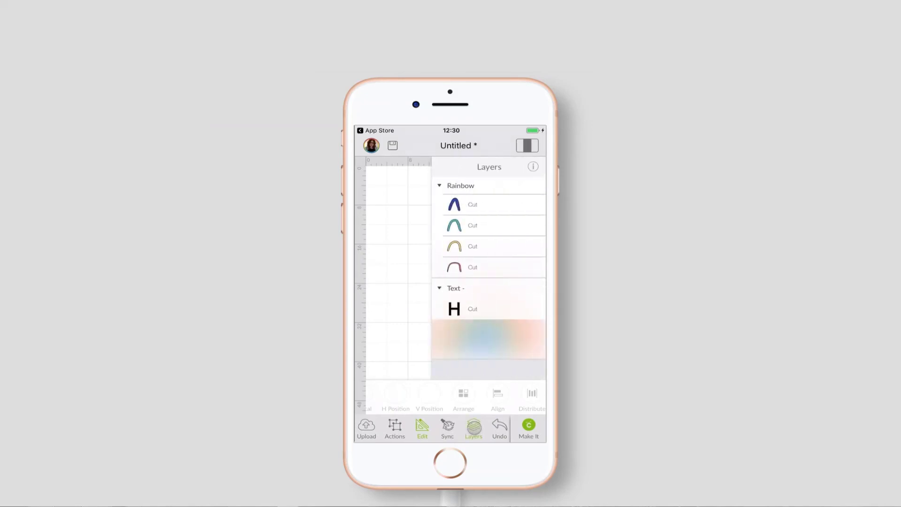
{"action": "left_click", "coordinate": [496, 304]}
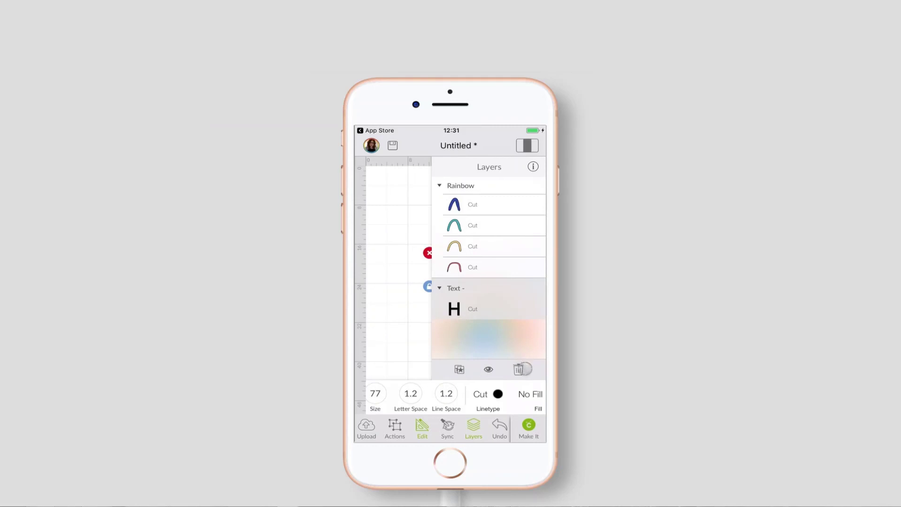
{"action": "left_click", "coordinate": [492, 264]}
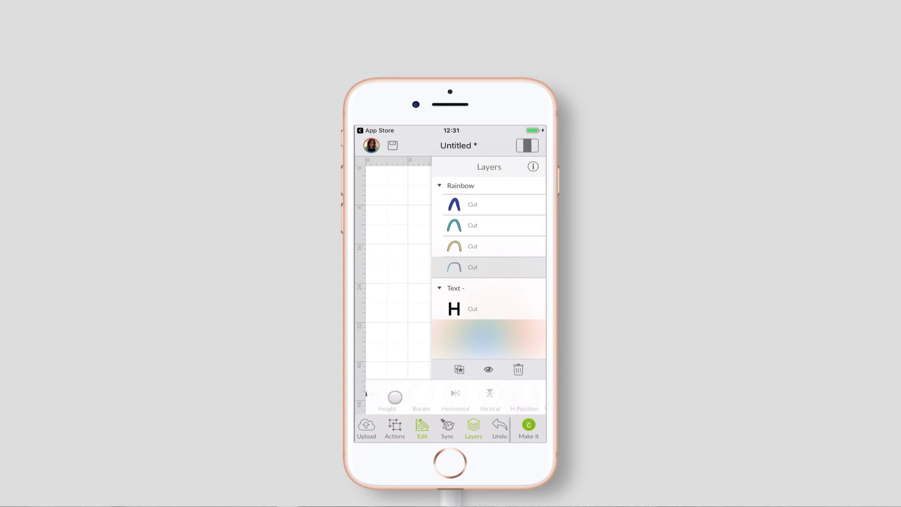
{"action": "left_click_drag", "start_coordinate": [418, 395], "coordinate": [469, 395]}
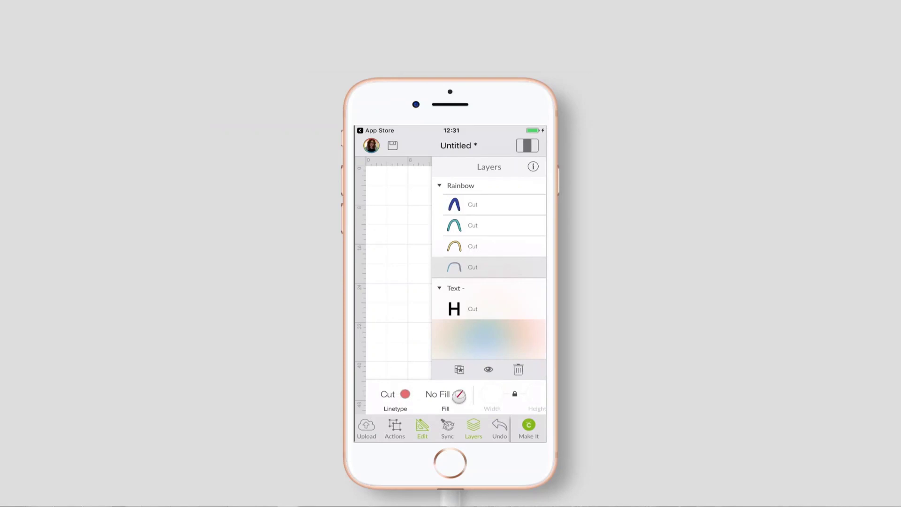
{"action": "left_click", "coordinate": [476, 430]}
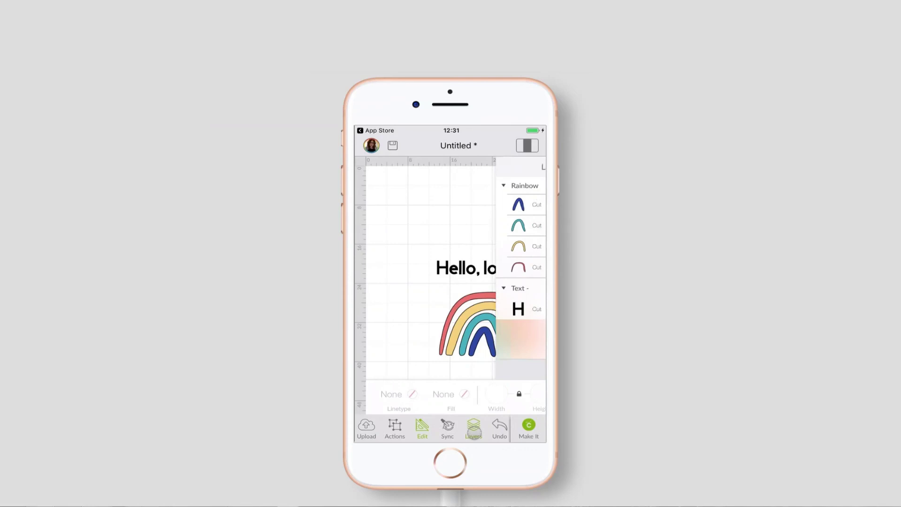
Hide the Layers list to reveal the full 'Hello, lovely' and rainbow canvas
{"action": "left_click", "coordinate": [474, 431]}
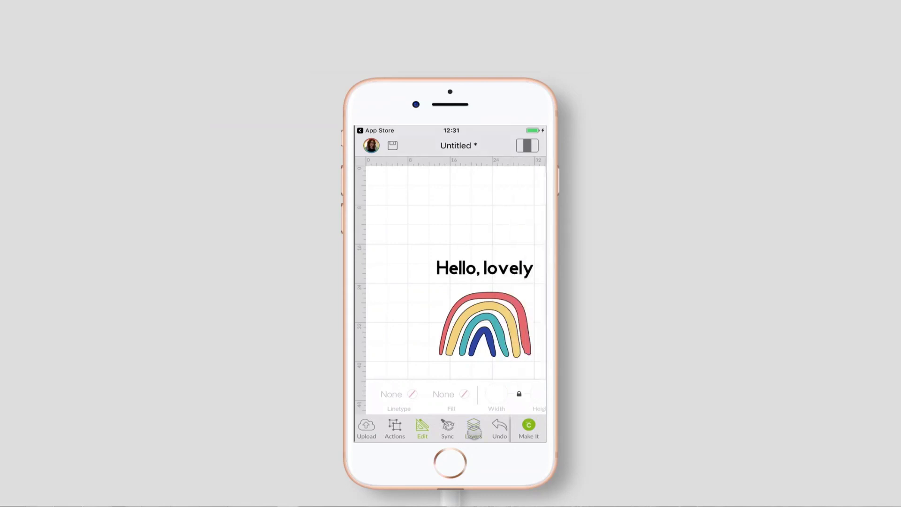